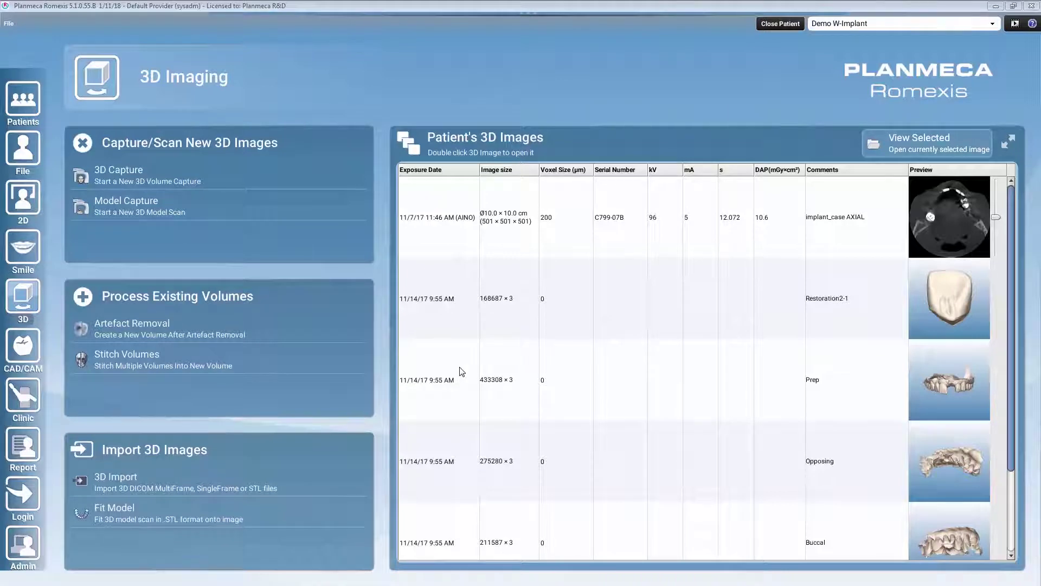
Load the patient's implant_case AXIAL CBCT volume from Patient's 3D Images
double_click(733, 223)
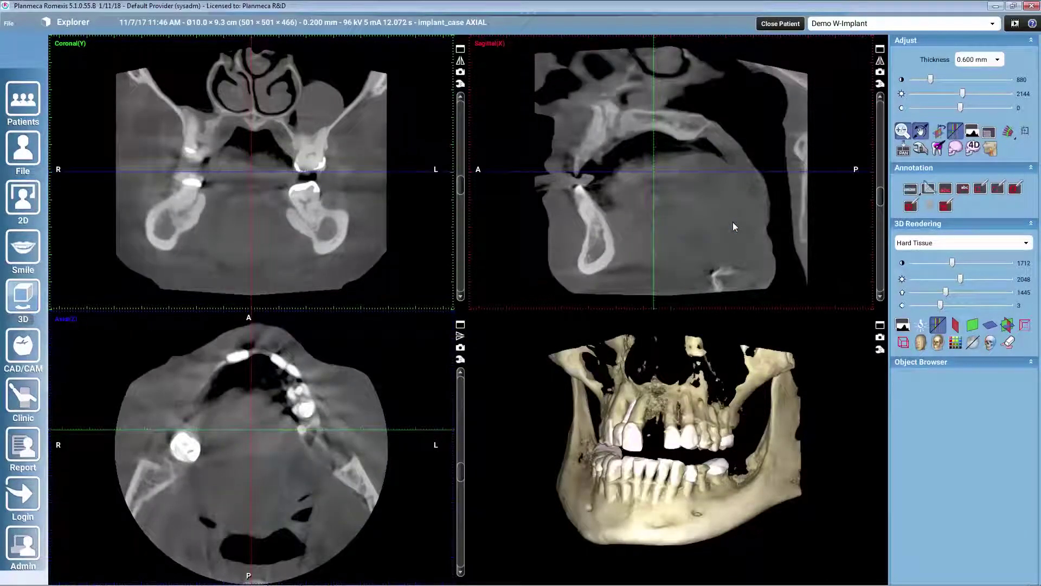
Start Fit Model from the Input section of the toolbar
mouse_move(527, 11)
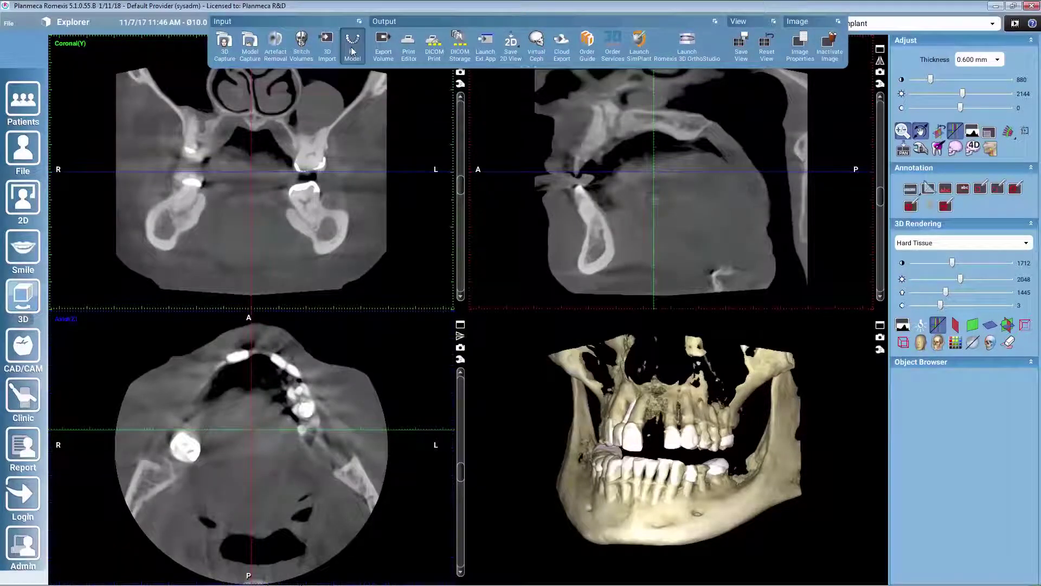
left_click(352, 51)
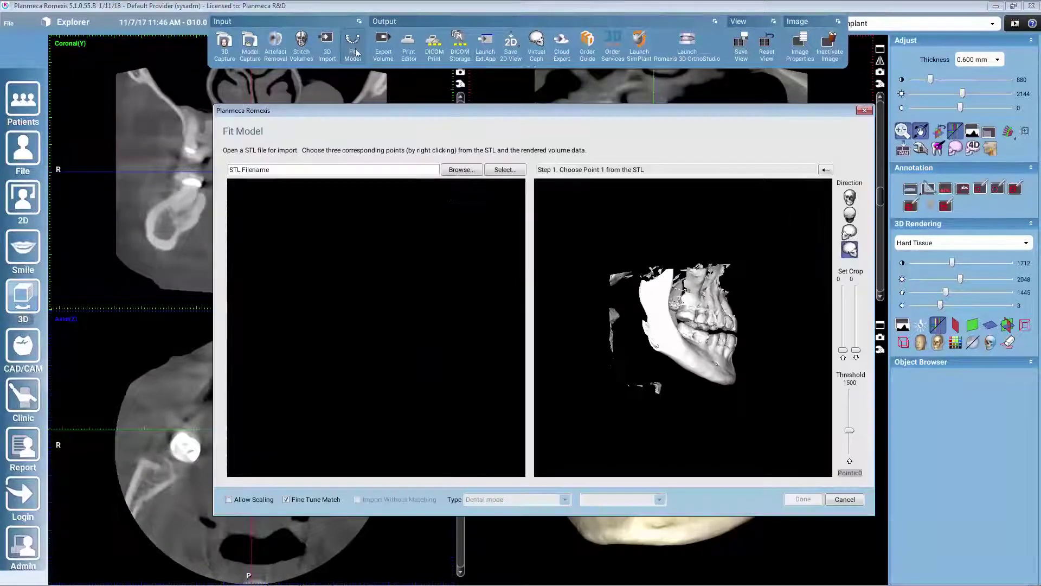
Choose the imported Prep STL scan as the model to fit onto the volume
left_click(504, 170)
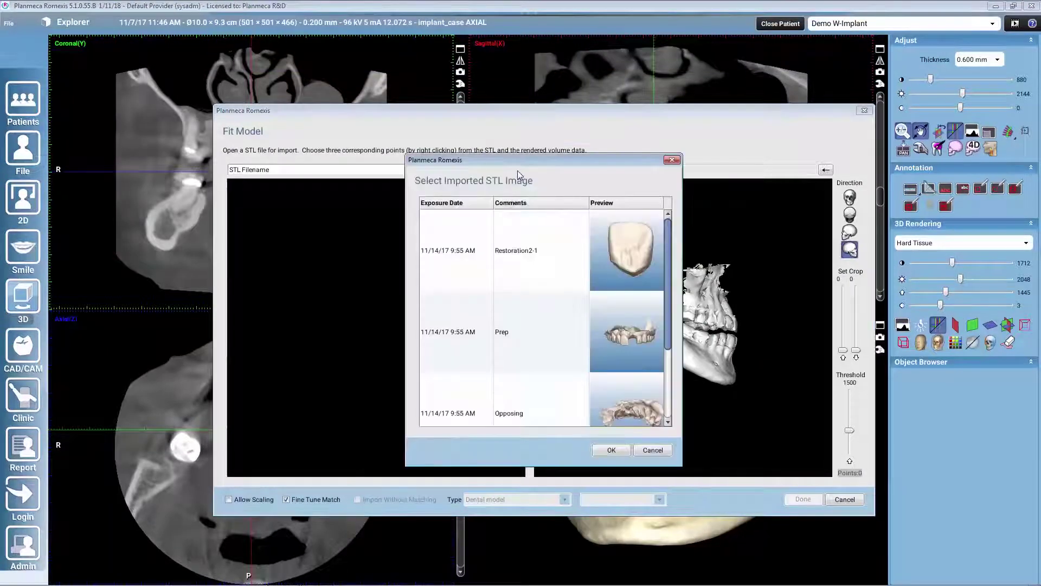
left_click(529, 339)
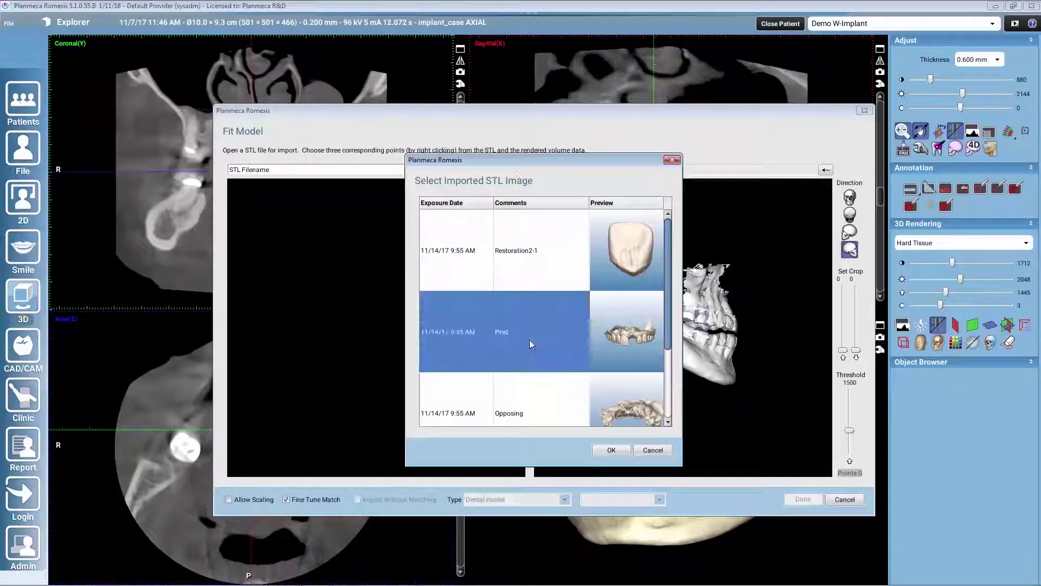
left_click_drag(534, 157, 533, 189)
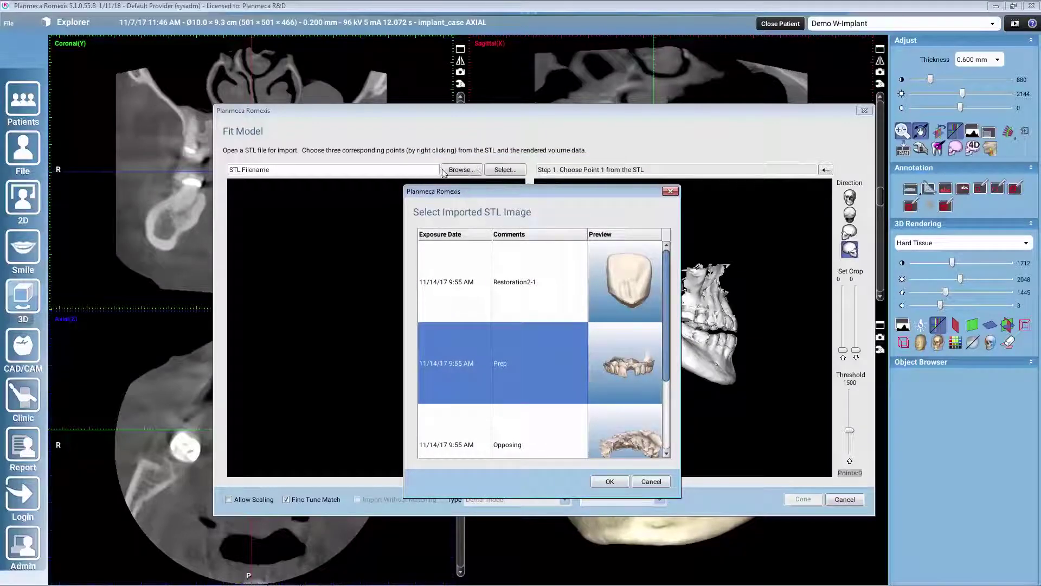
left_click(614, 477)
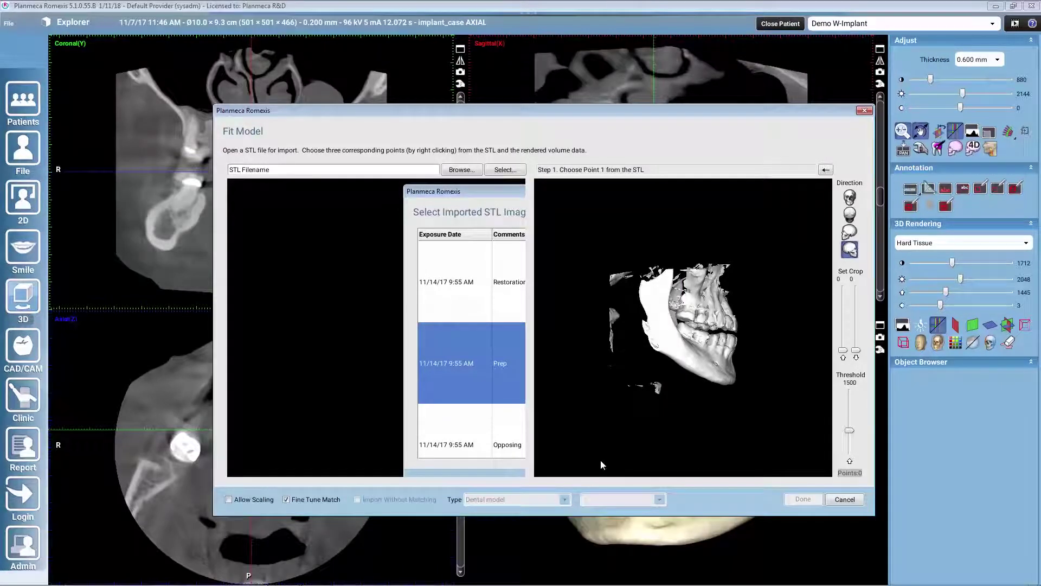
Orient the Prep scan and mark the first matching landmark on scan and volume
left_click_drag(488, 355, 383, 309)
scroll(727, 381, "up", 2)
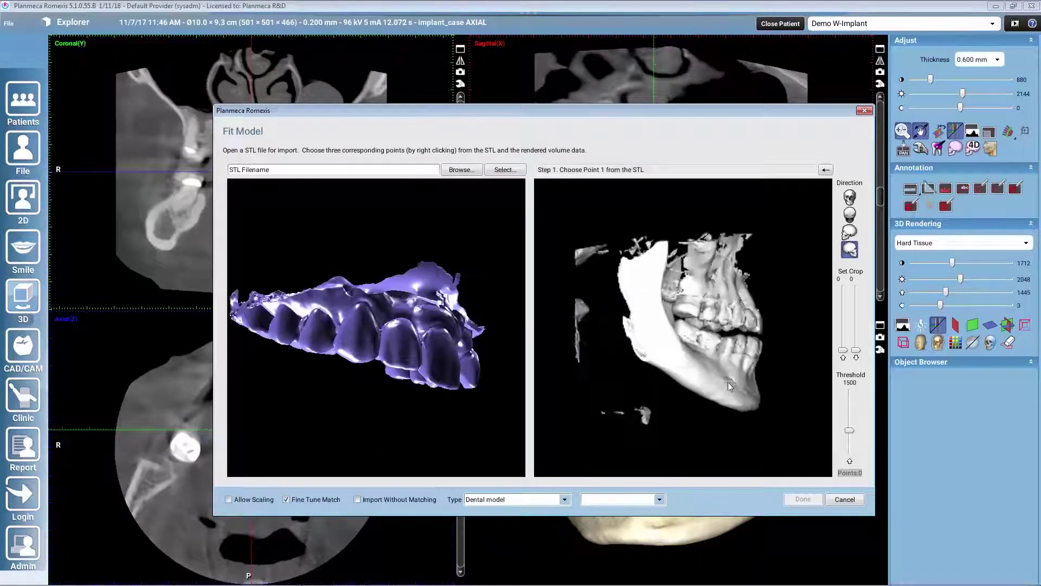
scroll(727, 381, "up", 4)
left_click_drag(431, 399, 314, 361)
right_click(318, 367)
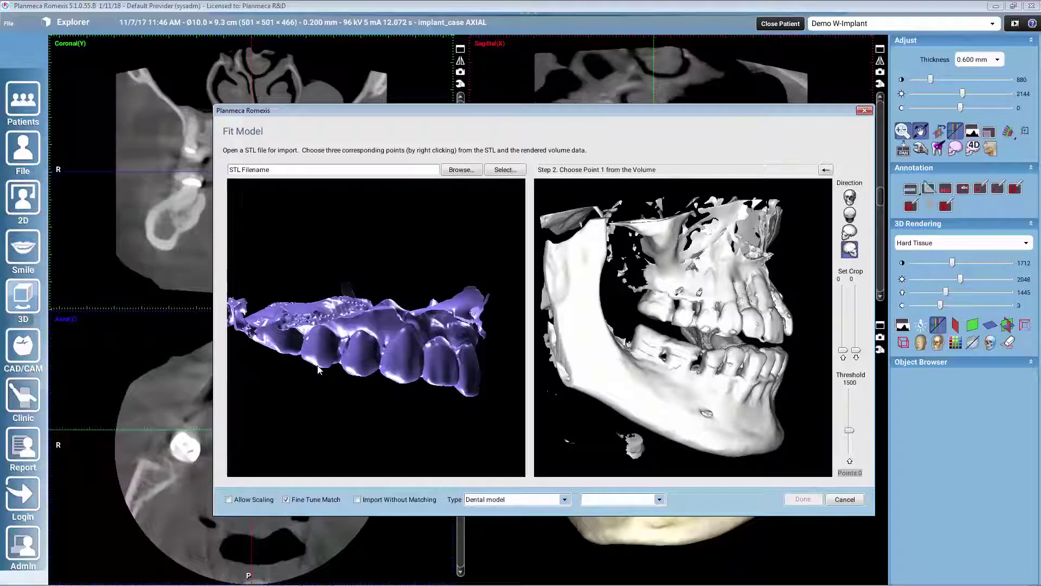
right_click(678, 327)
Mark the second and third matching landmarks on scan and volume, then run the fit
left_click_drag(430, 408, 377, 398)
right_click(367, 397)
left_click_drag(708, 405, 722, 330)
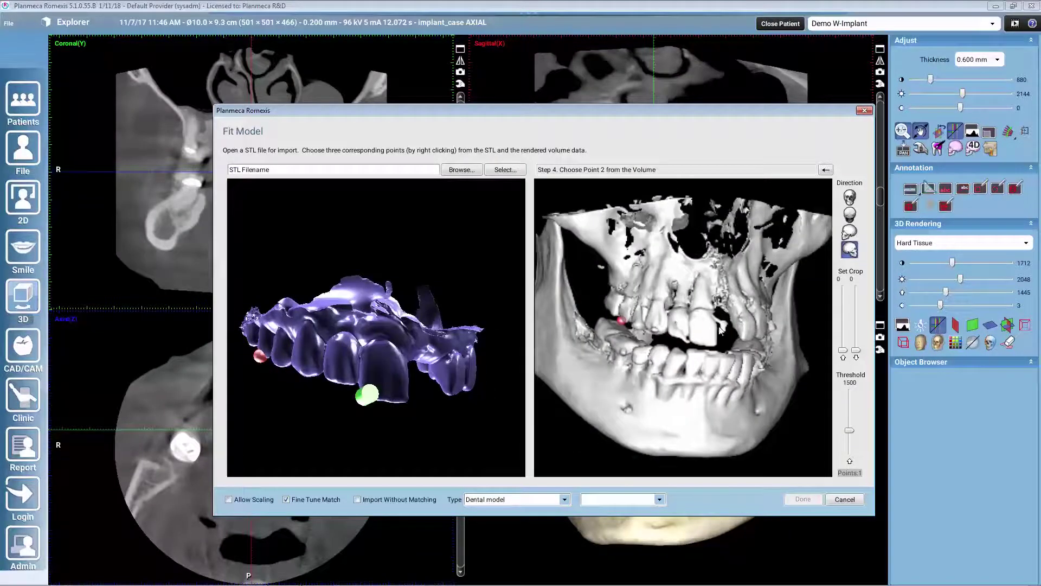
right_click(691, 339)
mouse_move(460, 441)
left_mouse_down()
mouse_move(369, 432)
mouse_move(378, 425)
left_mouse_up()
right_click(376, 404)
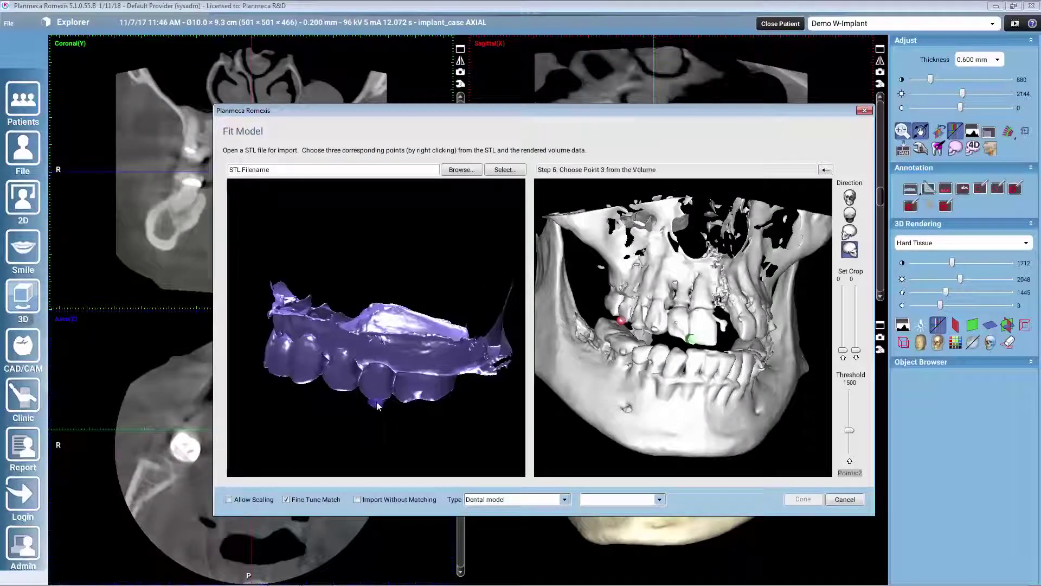
mouse_move(548, 412)
left_mouse_down()
mouse_move(660, 395)
mouse_move(727, 330)
left_mouse_up()
right_click(703, 336)
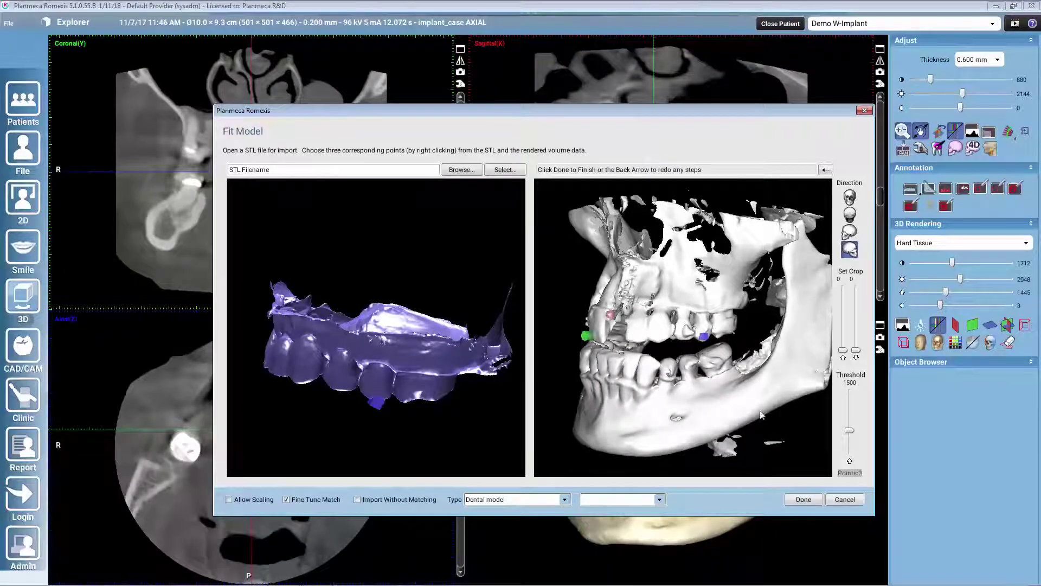
left_click(803, 500)
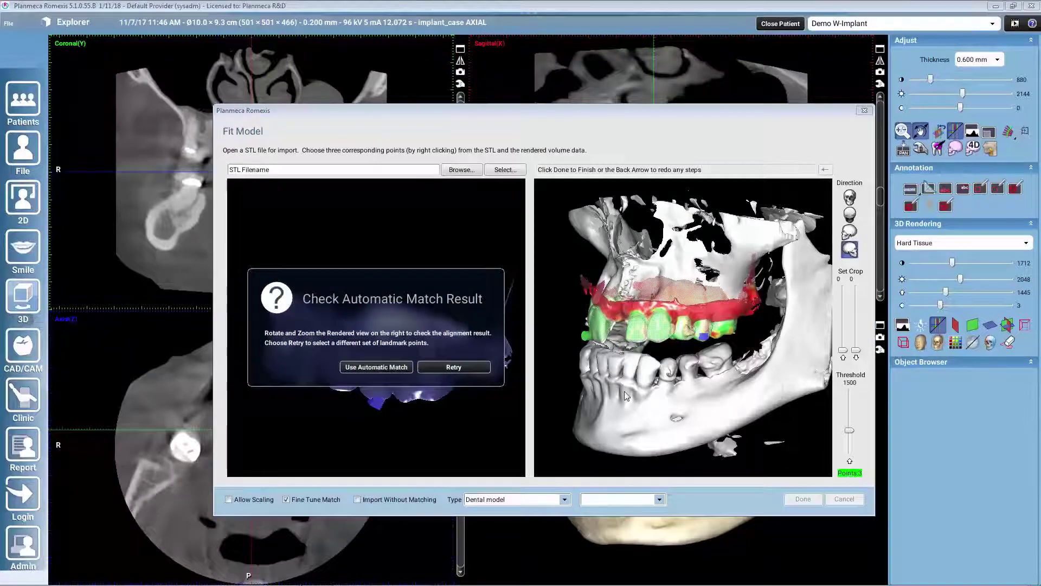
Check the Prep scan's frontal alignment and accept the automatic match
left_click_drag(668, 395, 706, 392)
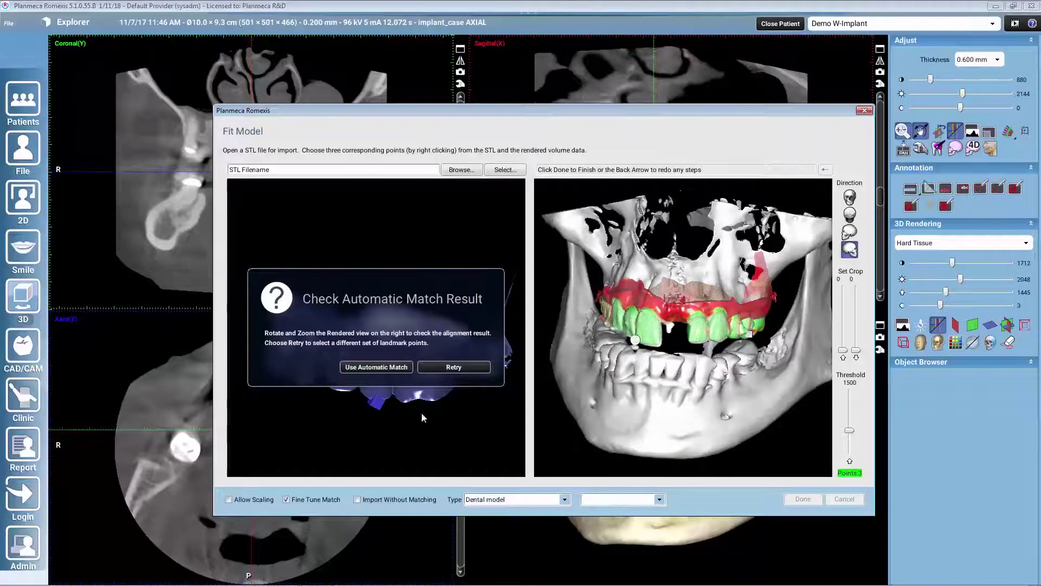
left_click(391, 367)
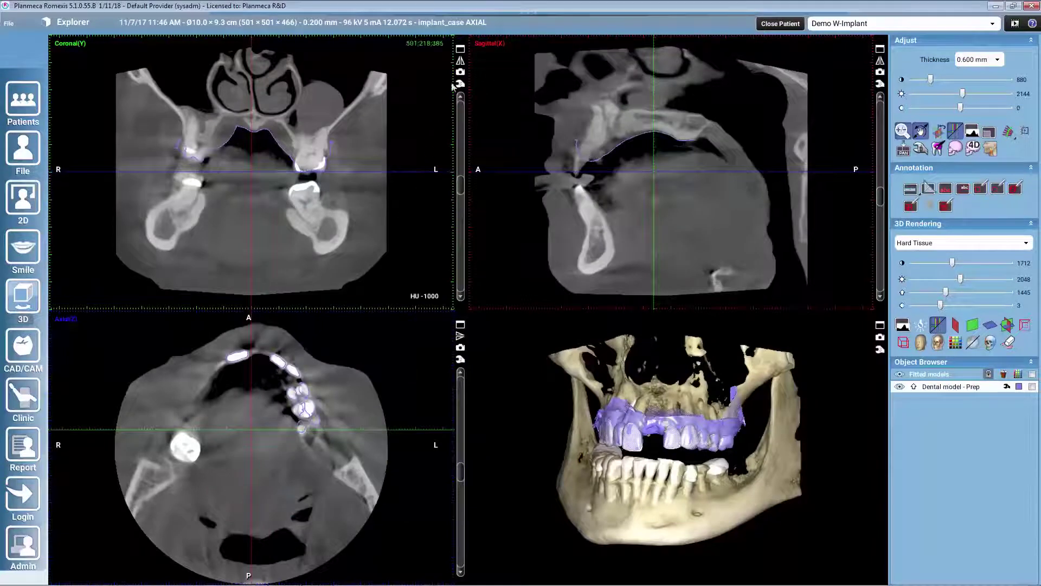
left_click(461, 50)
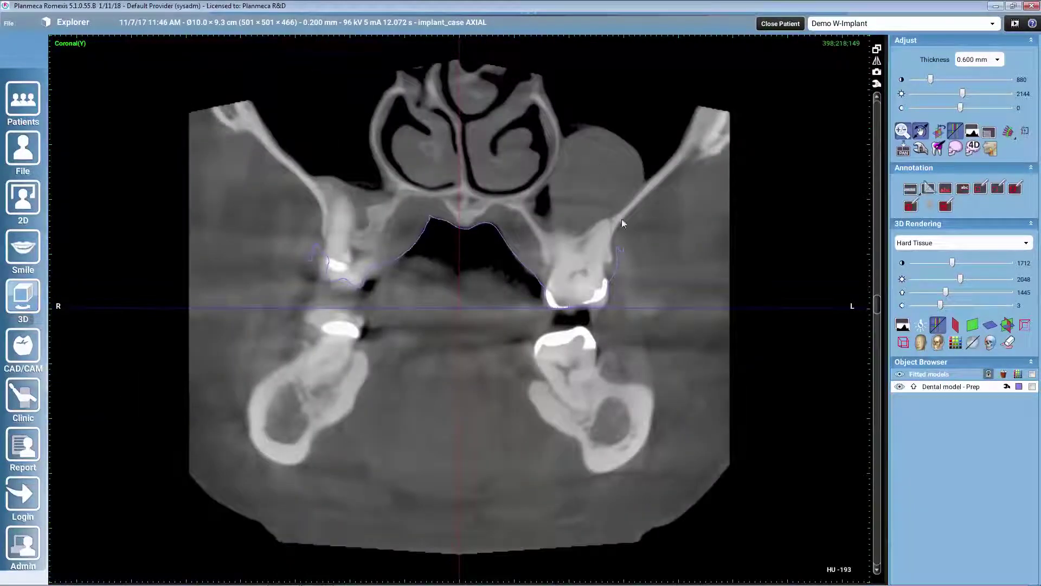
scroll(772, 274, "down", 3)
scroll(774, 276, "down", 1)
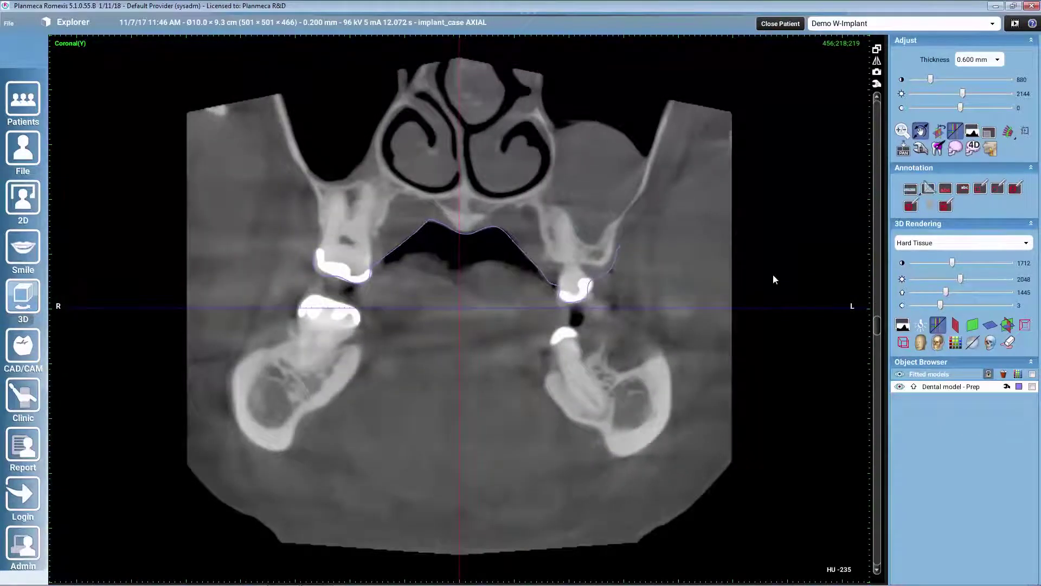
scroll(773, 276, "down", 3)
scroll(773, 274, "down", 2)
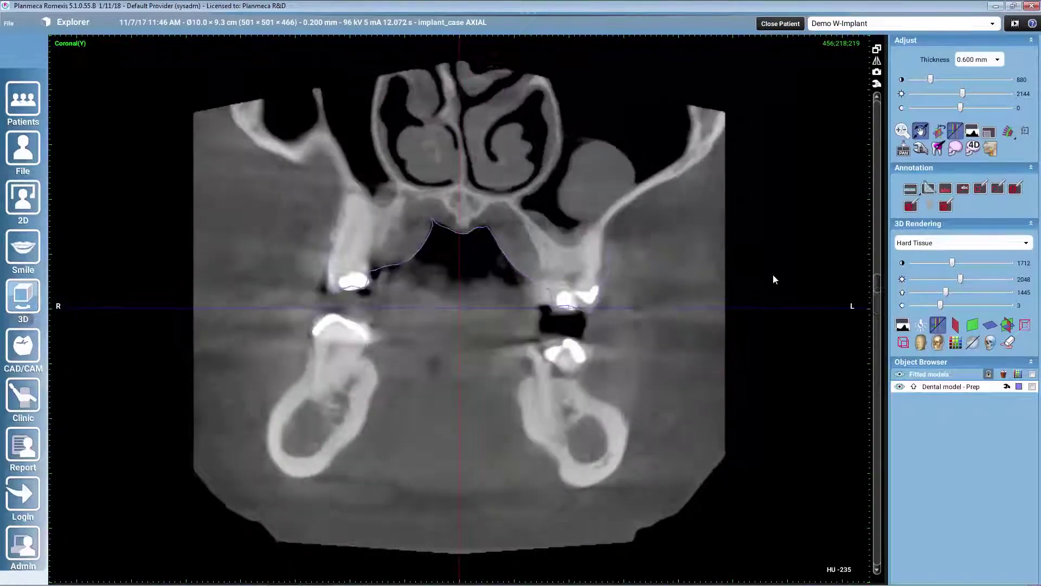
scroll(774, 279, "down", 2)
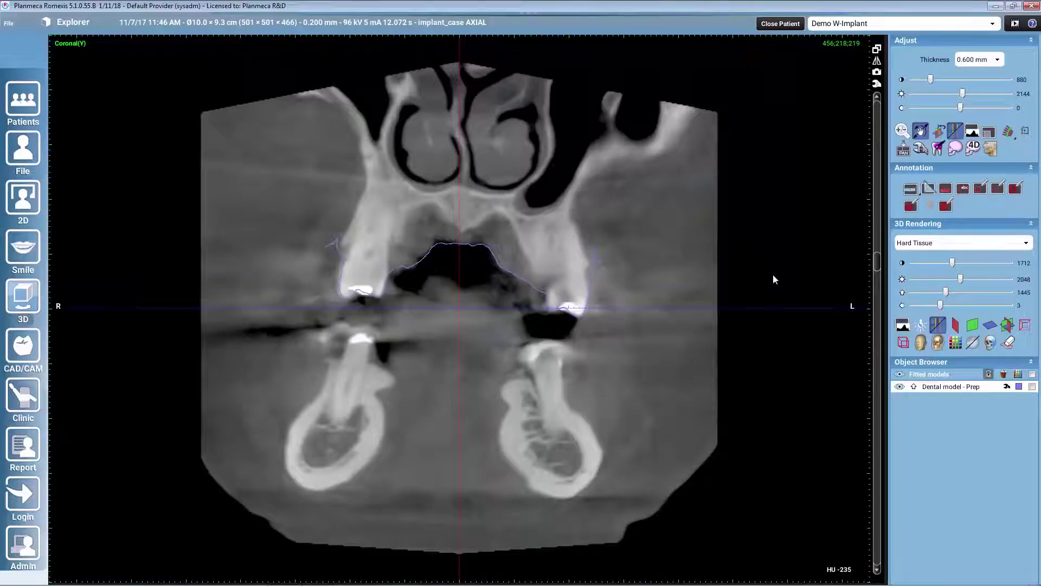
scroll(774, 279, "down", 2)
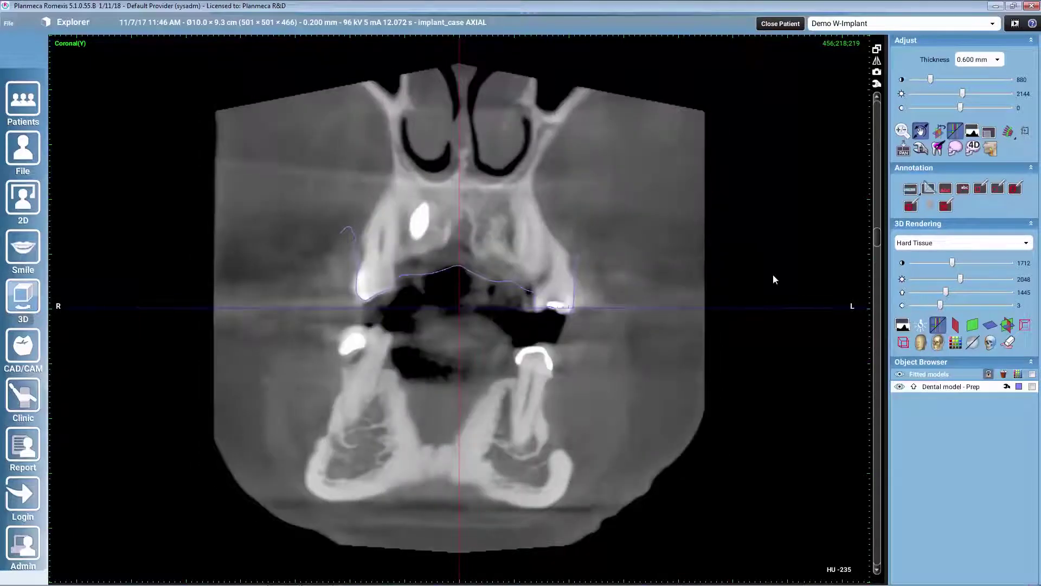
scroll(773, 279, "down", 3)
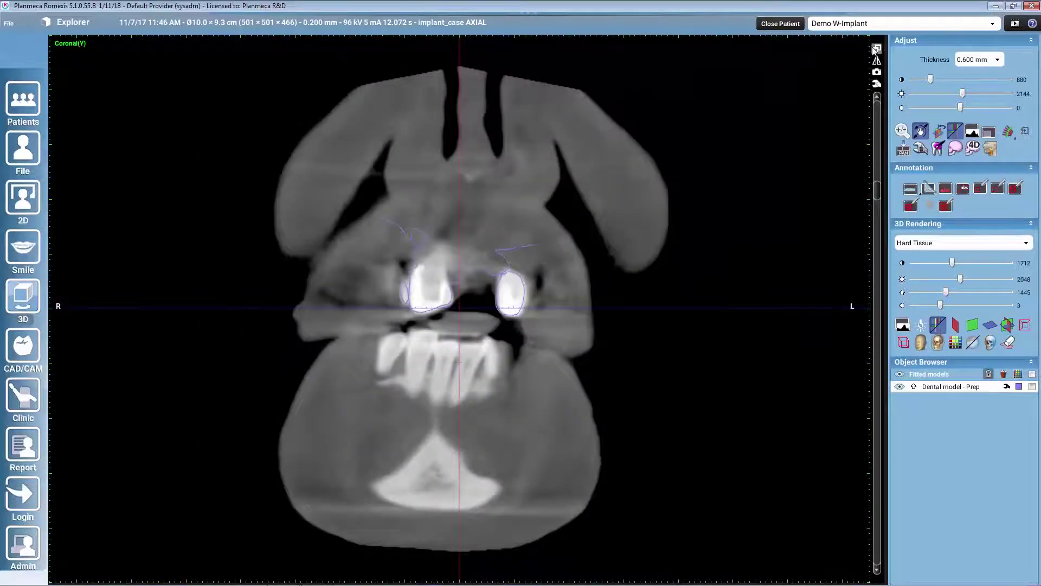
left_click(877, 49)
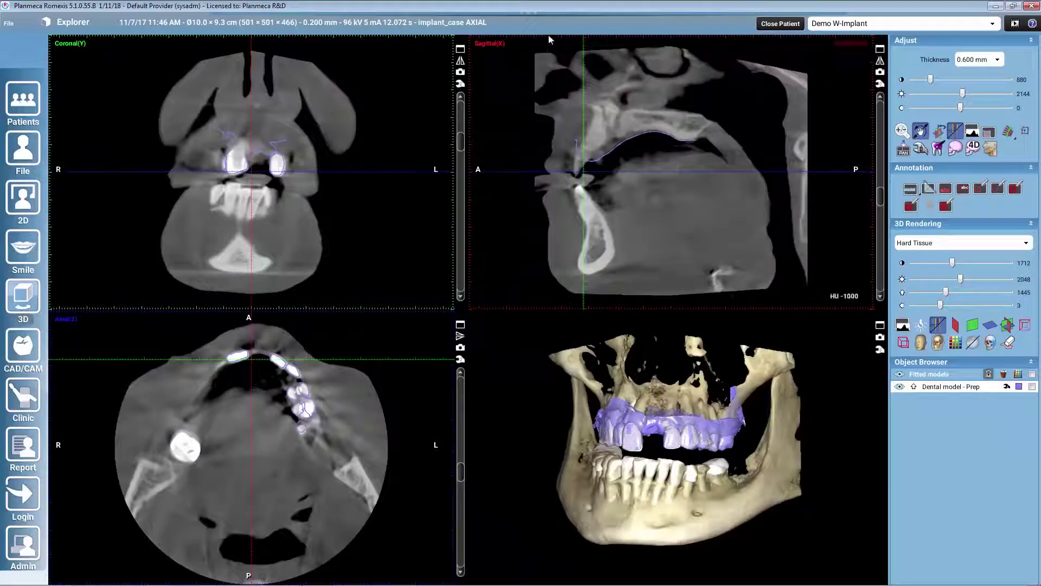
mouse_move(528, 12)
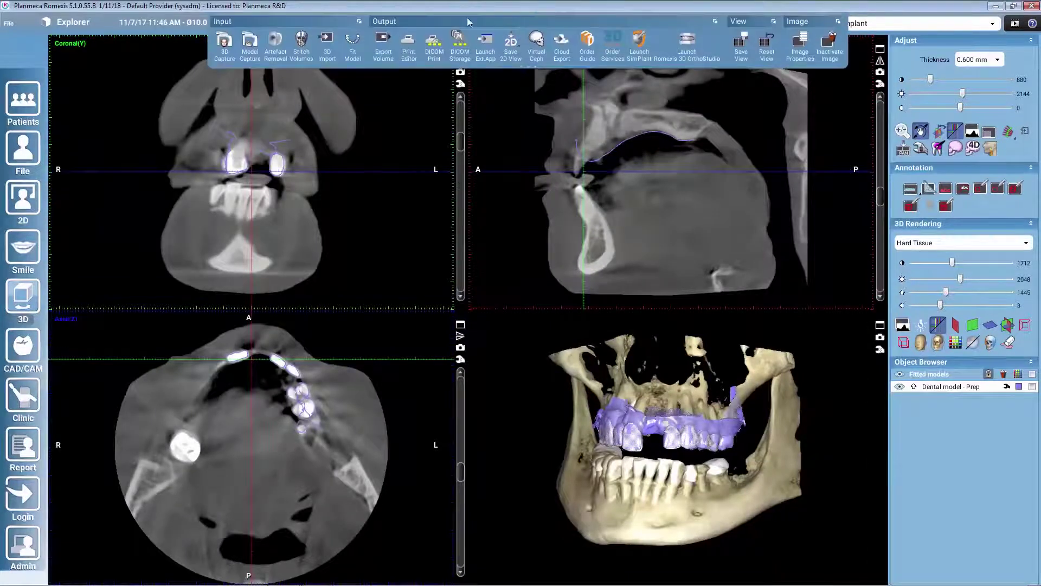
Fit the Restoration2-1 crown scan by reusing the existing match, then show the 3D modules
left_click(360, 51)
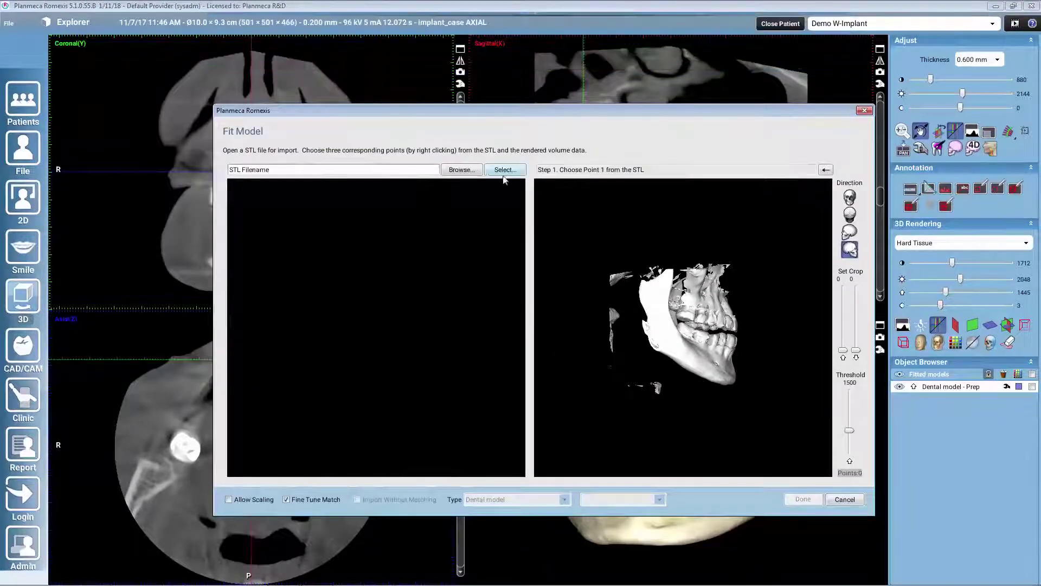
left_click(506, 170)
left_click(498, 265)
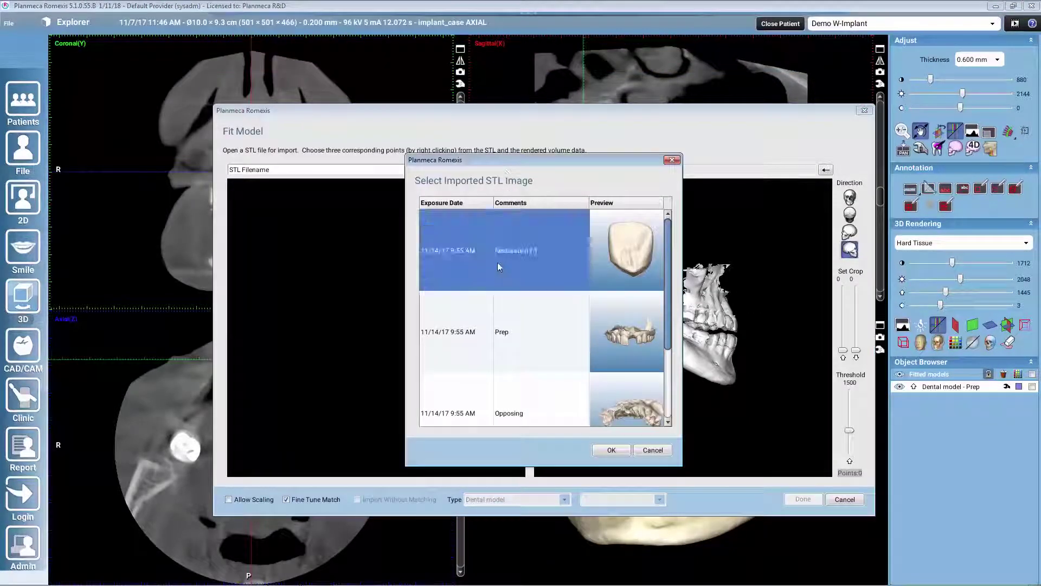
left_click(613, 448)
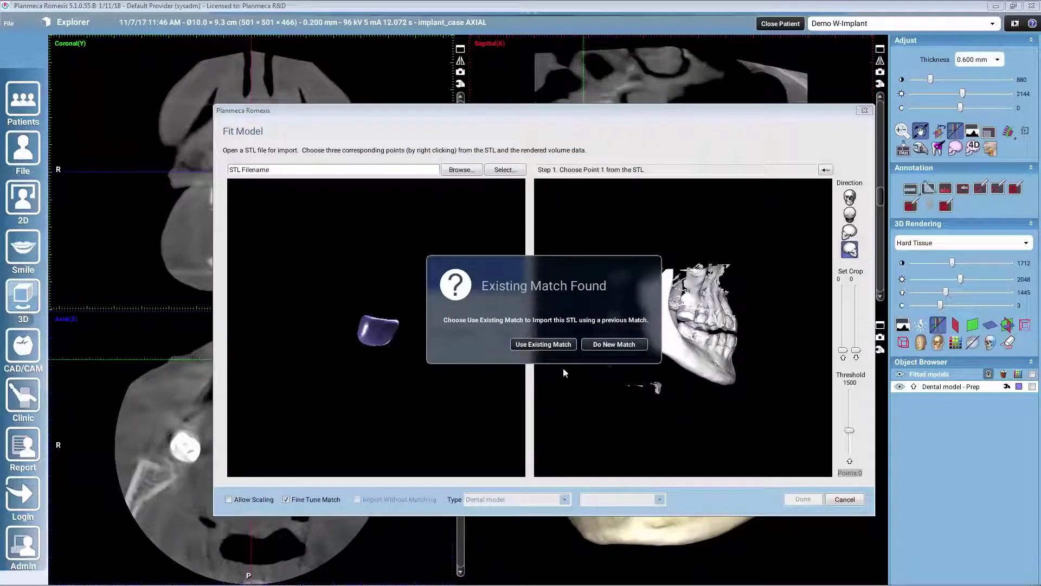
left_click(543, 344)
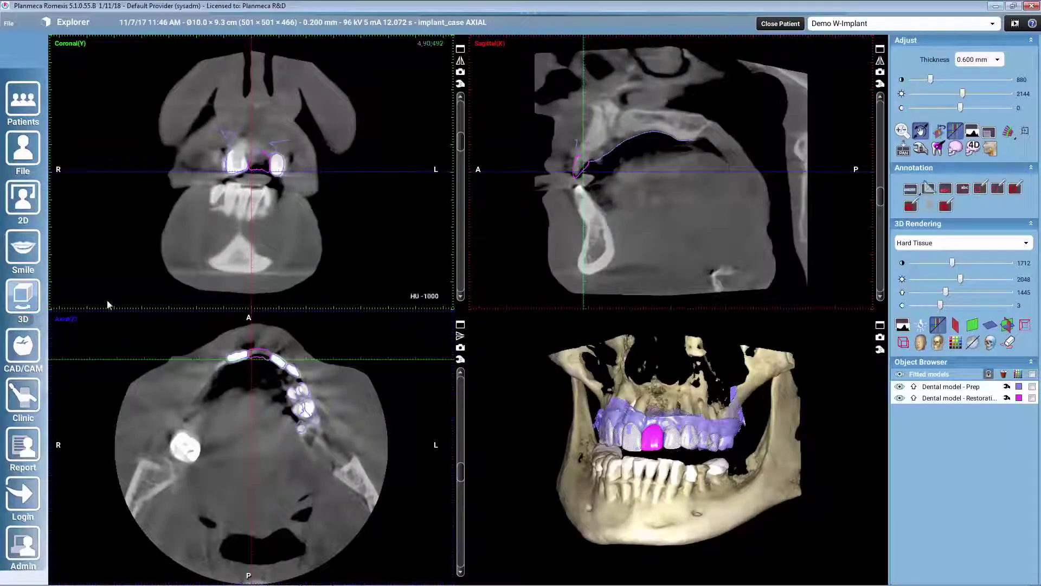
left_click(24, 296)
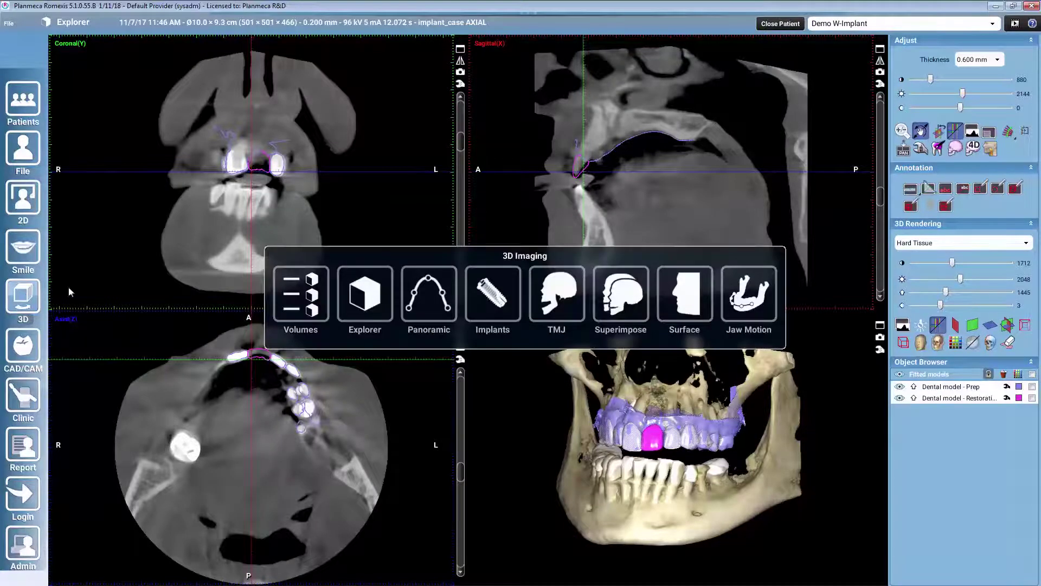
In Implants, add Straumann Bone Level Roxolid SLA 021.2510 with the 5 mm T-sleeve kit
left_click(486, 310)
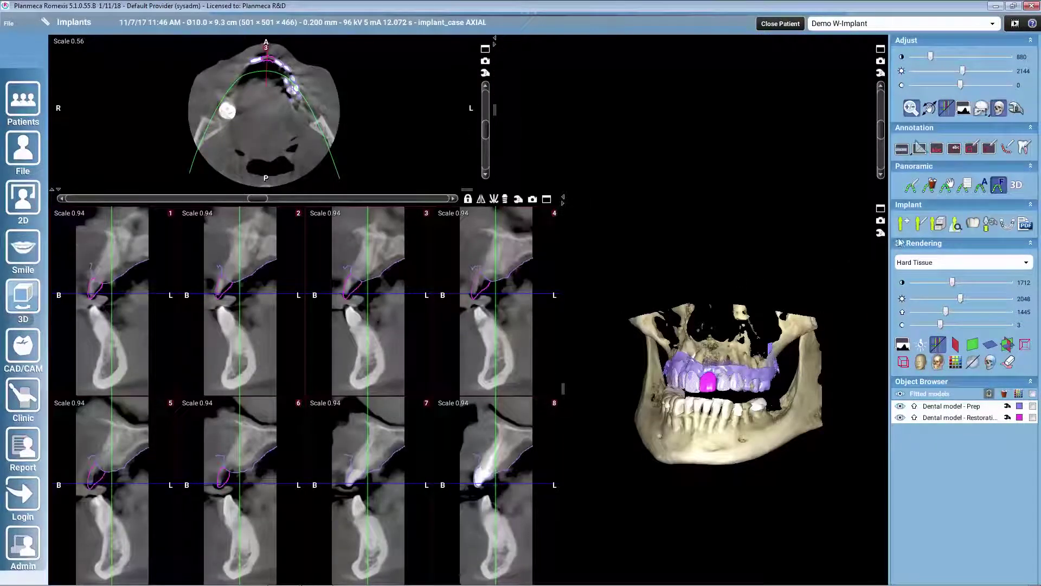
left_click(939, 224)
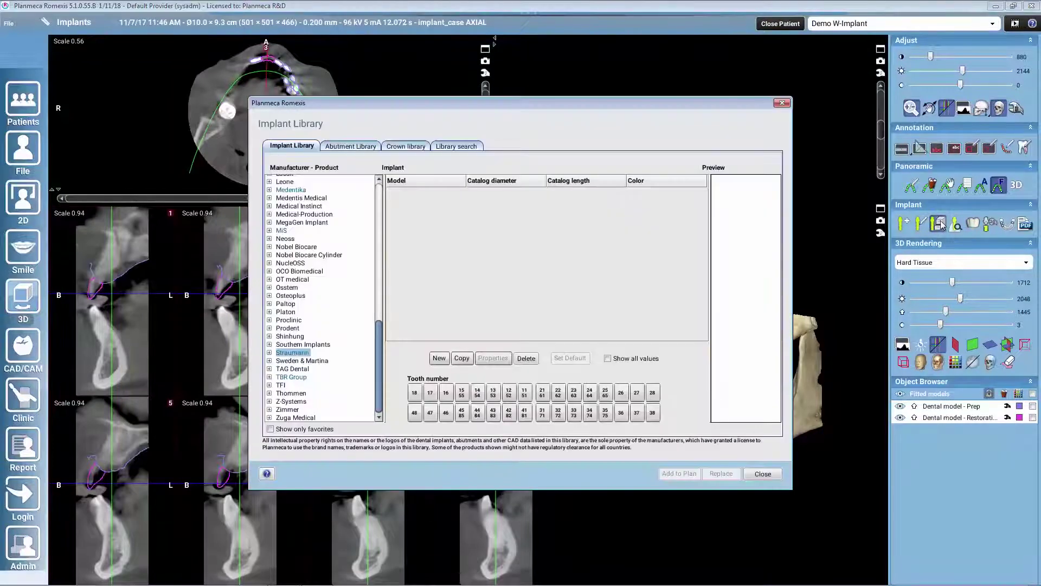
left_click(270, 353)
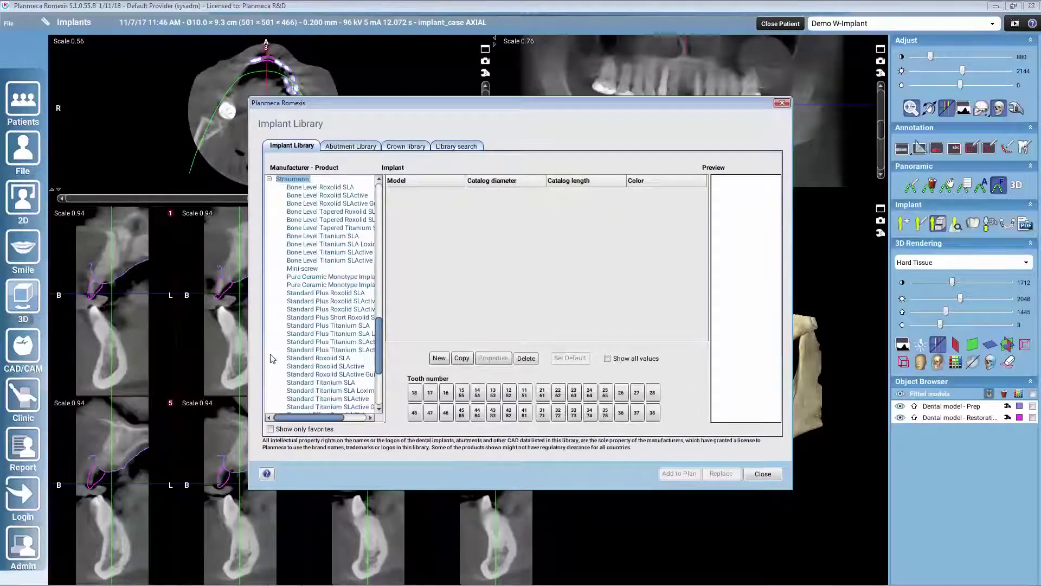
left_click(328, 187)
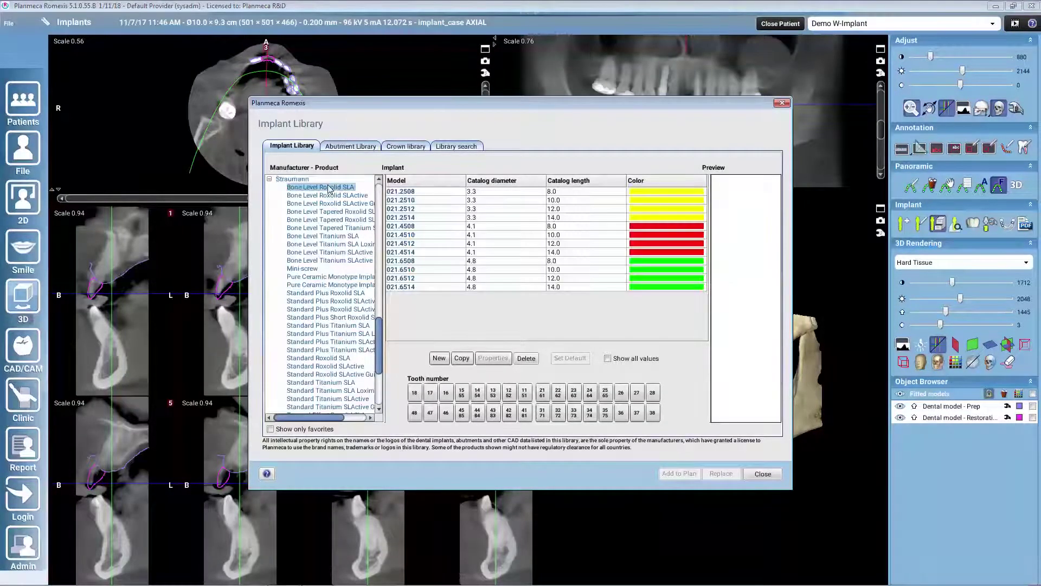
left_click(486, 203)
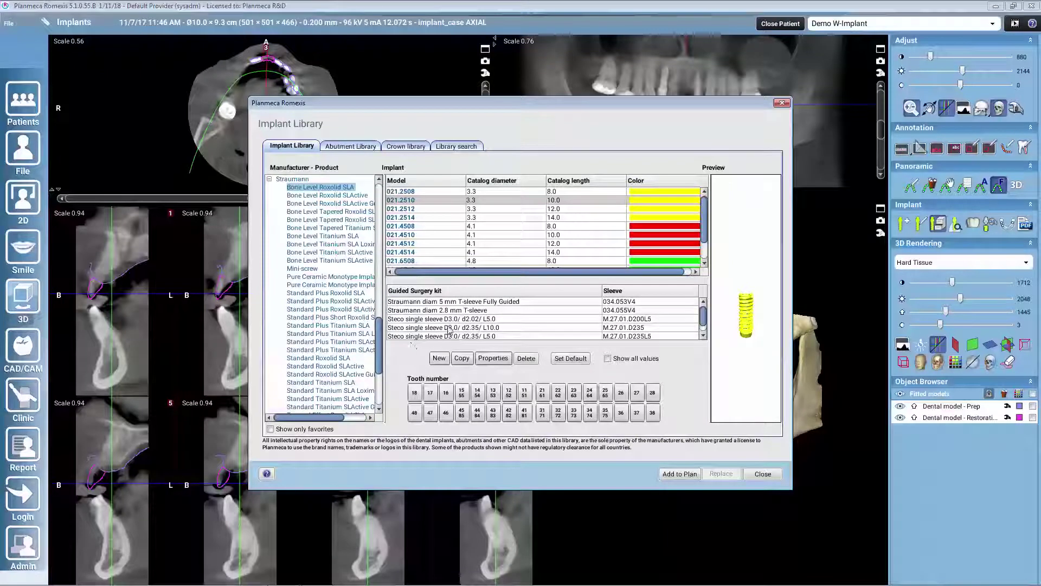
left_click(448, 302)
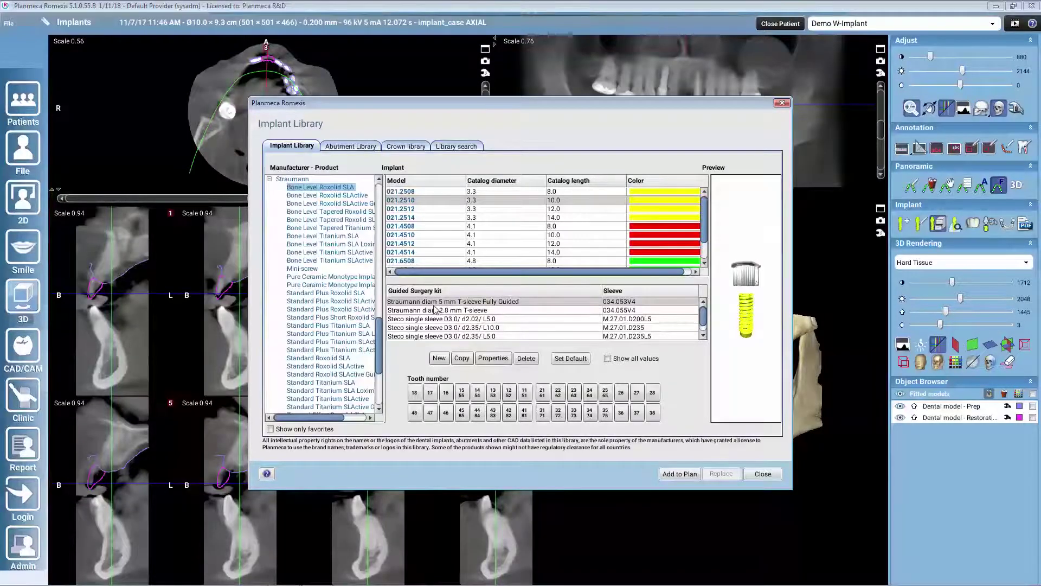
left_click(679, 474)
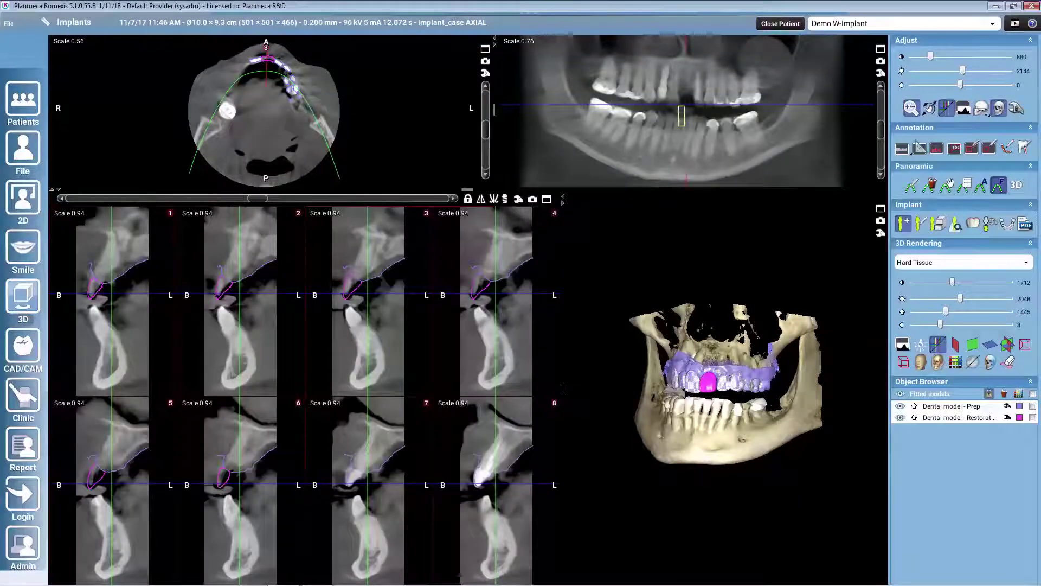
Place the implant in the upper front jaw and show slices aligned with it
left_click(682, 108)
left_click_drag(682, 111, 682, 86)
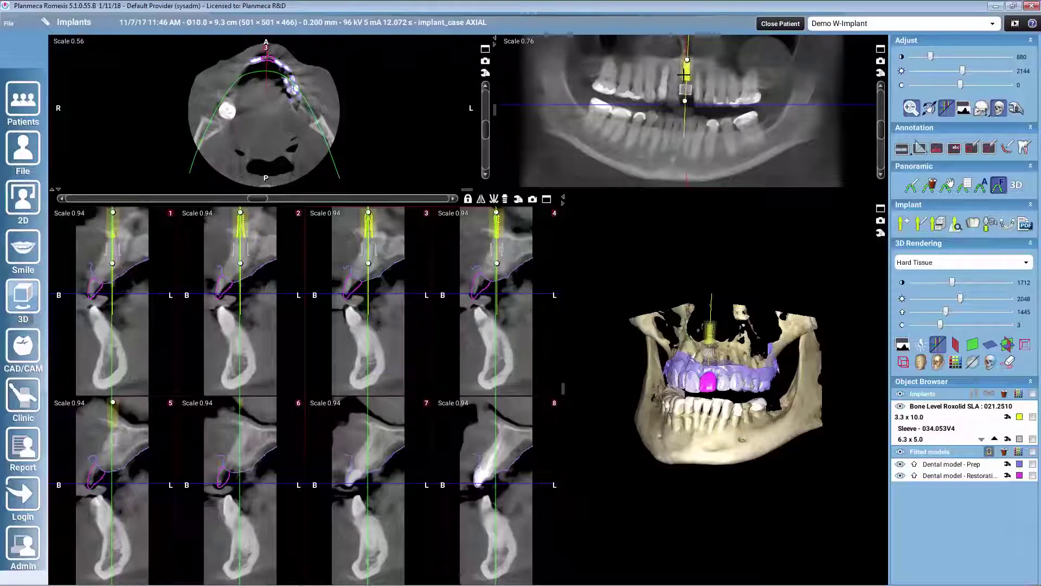
left_click(505, 200)
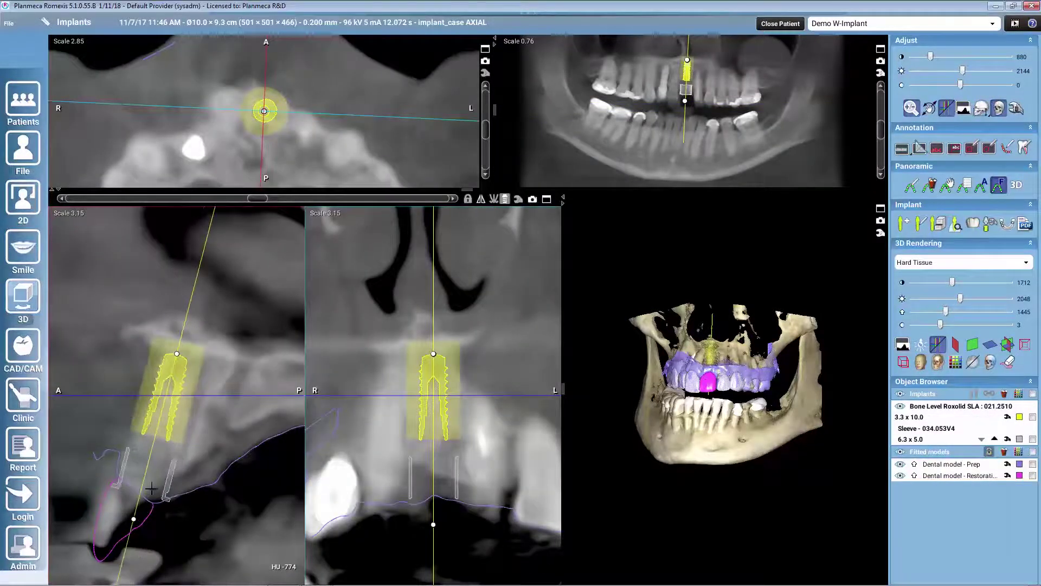
left_click(179, 391)
Deepen the implant and adjust its tilt and position in front and side slices
left_click_drag(180, 391, 182, 421)
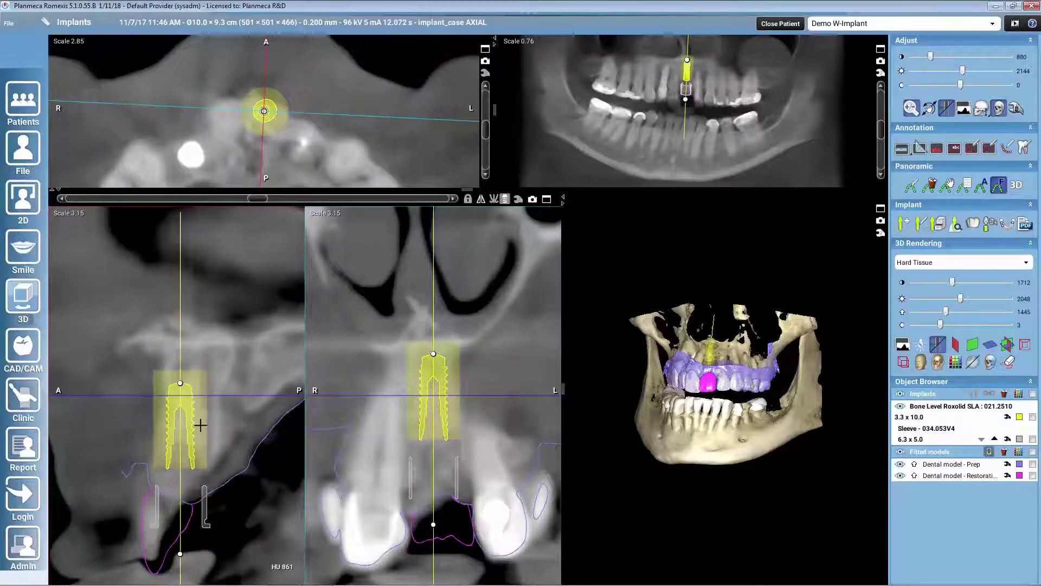
left_click(401, 431)
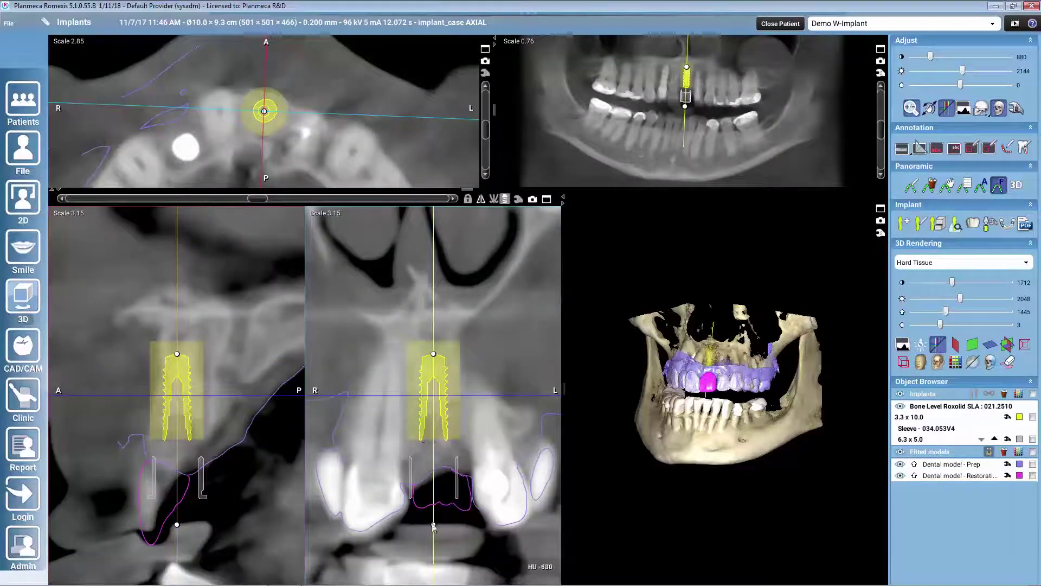
left_click_drag(433, 526, 439, 524)
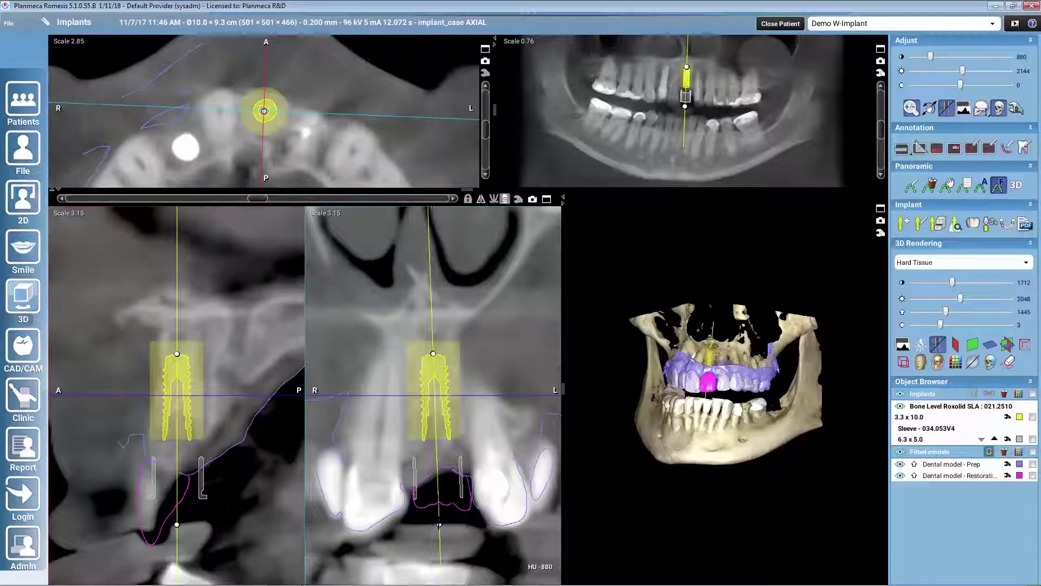
left_click(443, 401)
left_click_drag(443, 402, 446, 410)
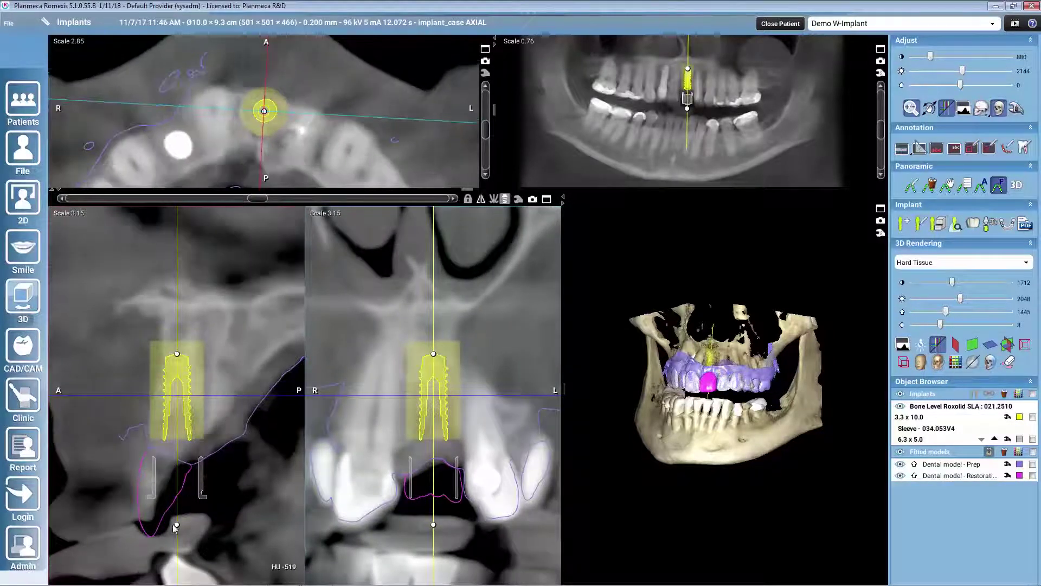
left_click_drag(177, 524, 169, 524)
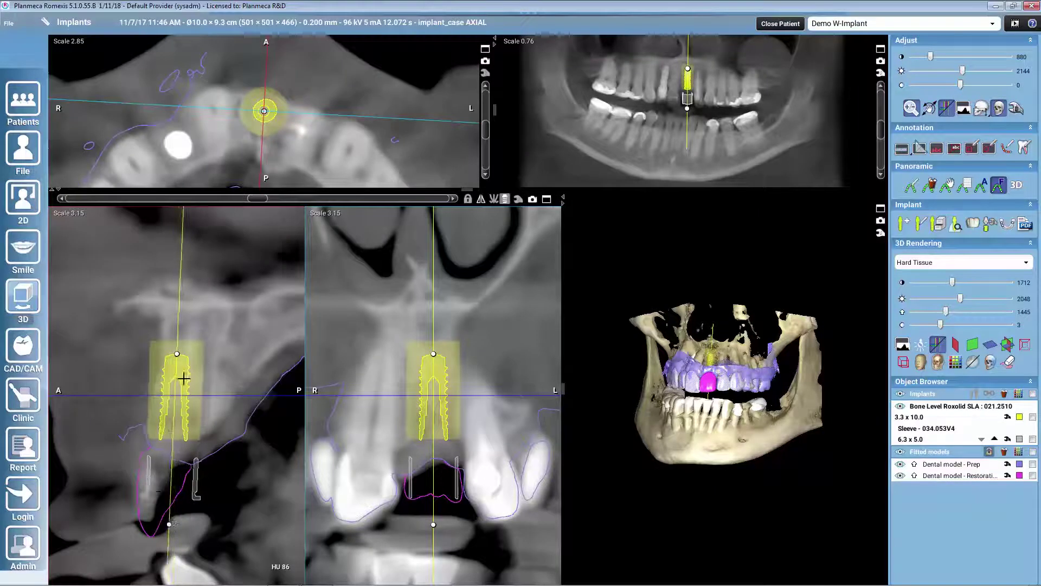
left_click_drag(175, 354, 184, 354)
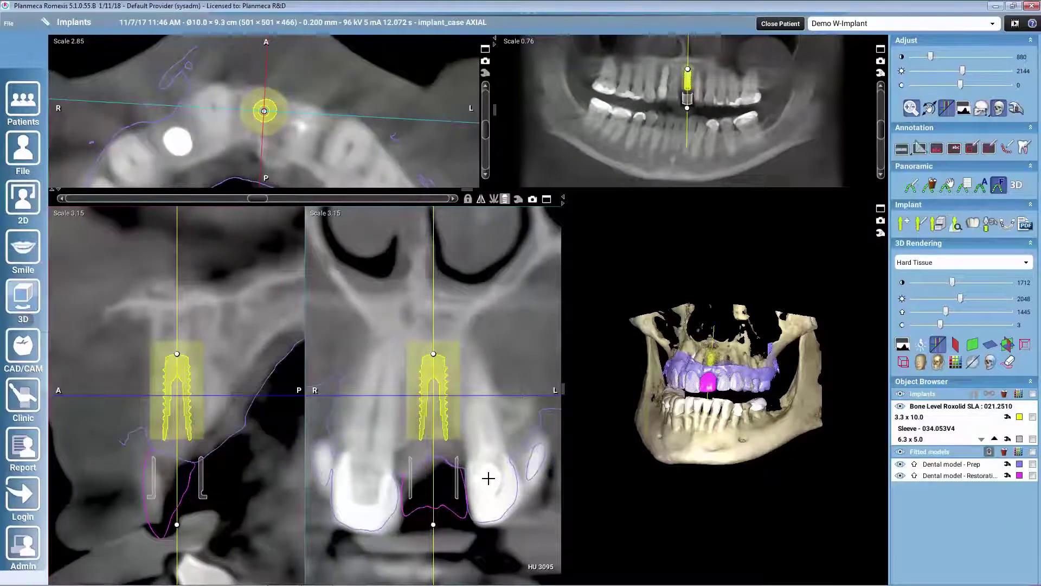
Hide the skull (threshold 4095) and restoration crown, then view the implant frontally
left_click_drag(433, 354, 431, 353)
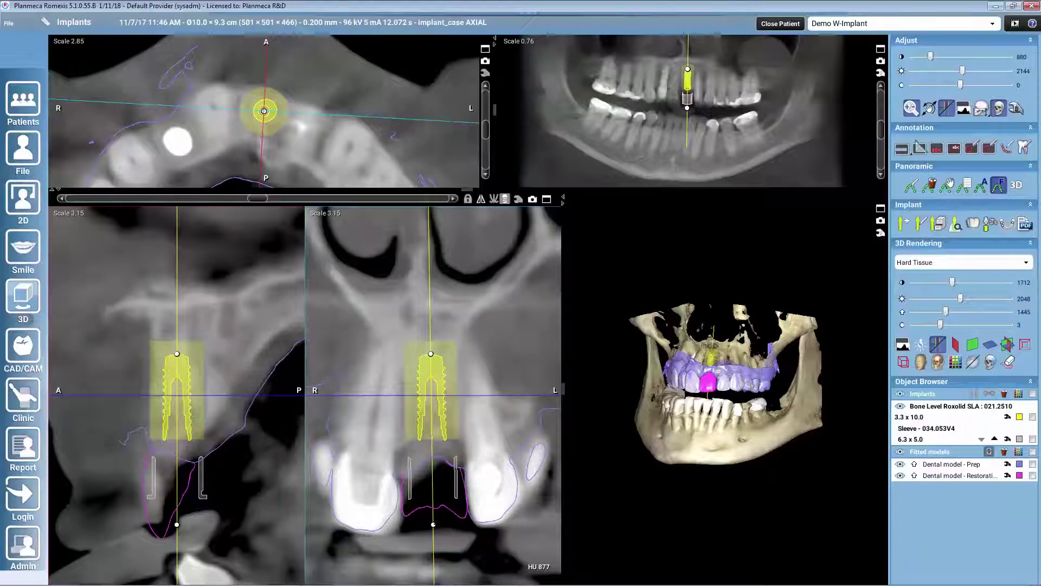
left_click_drag(943, 312, 1011, 311)
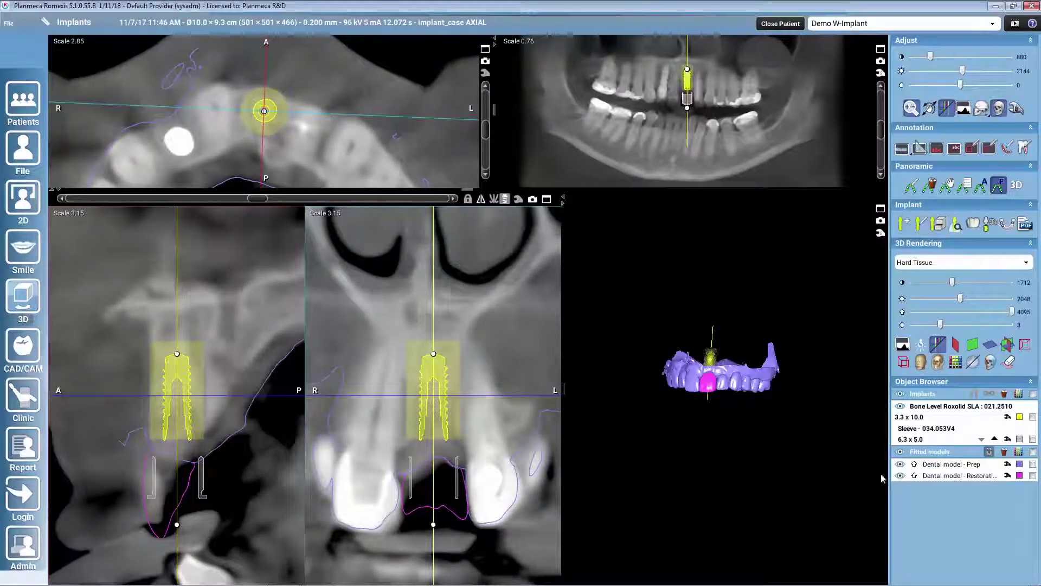
left_click(900, 476)
left_click_drag(734, 461, 710, 438)
scroll(730, 388, "up", 5)
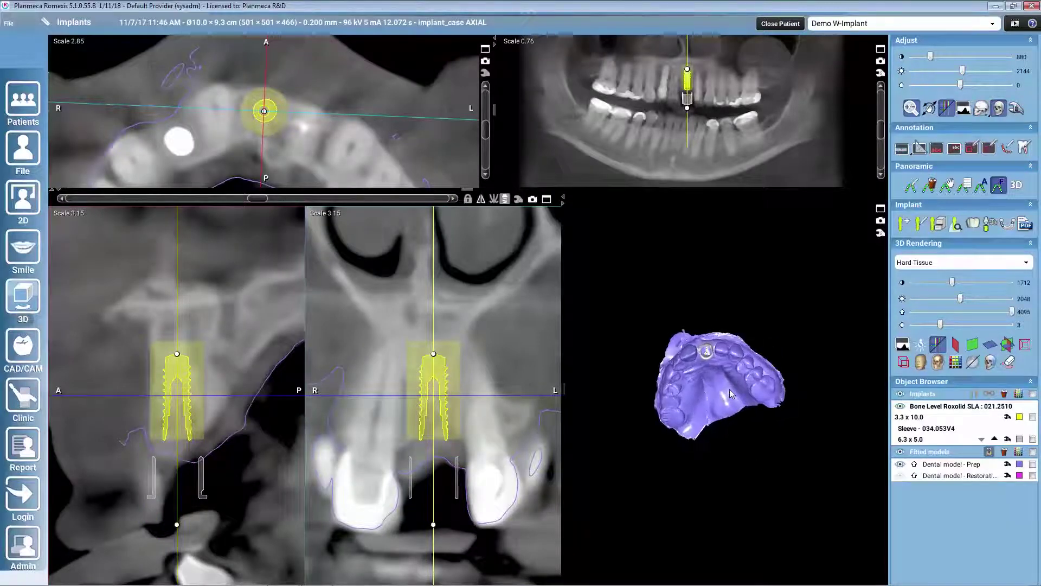
left_click_drag(730, 387, 727, 506)
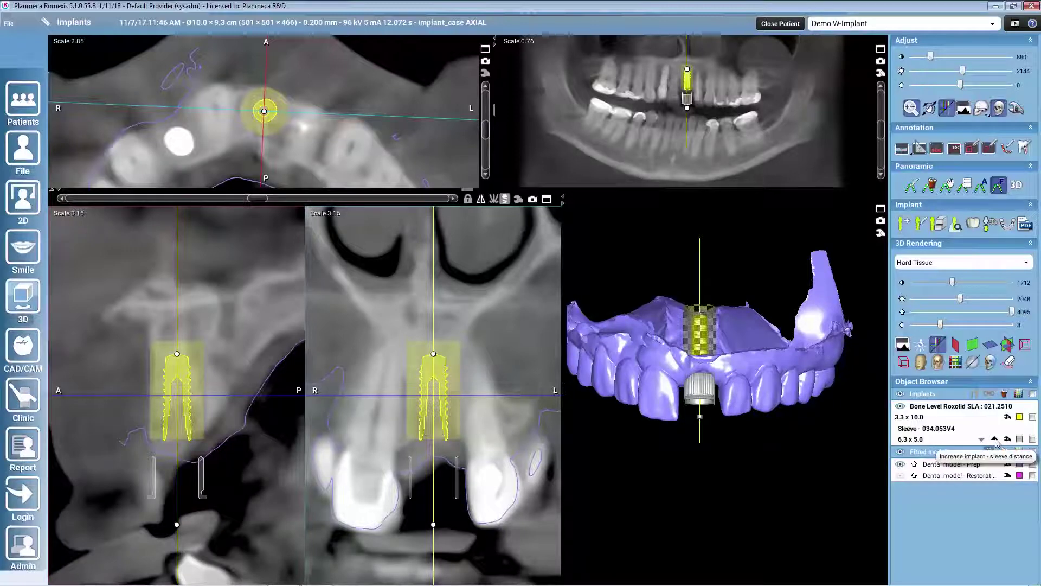
Set the sleeve to 4.00 mm from the implant and verify it in the sleeve properties
left_click(995, 439)
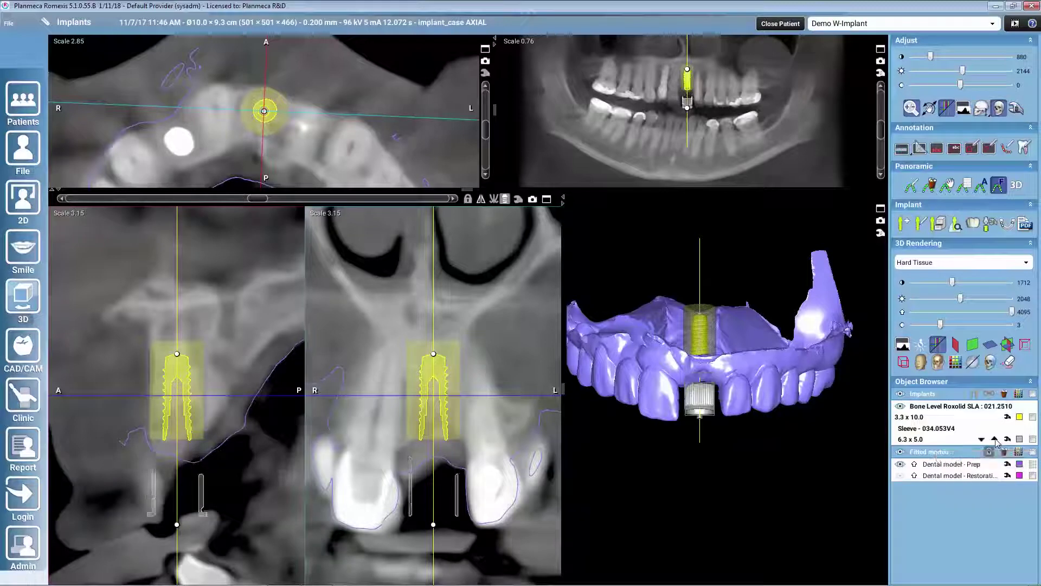
left_click(995, 440)
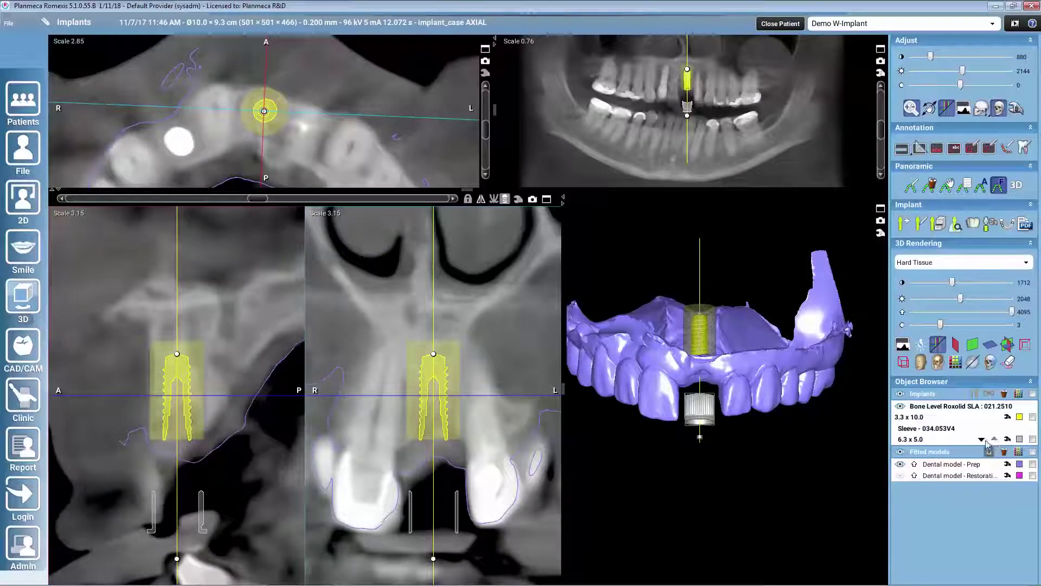
left_click(984, 440)
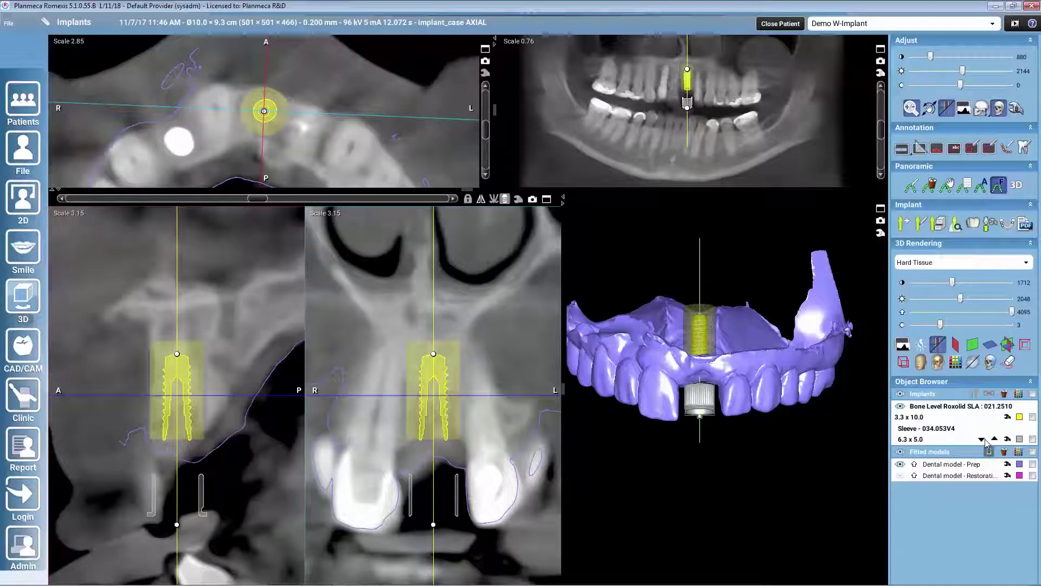
left_click(1007, 439)
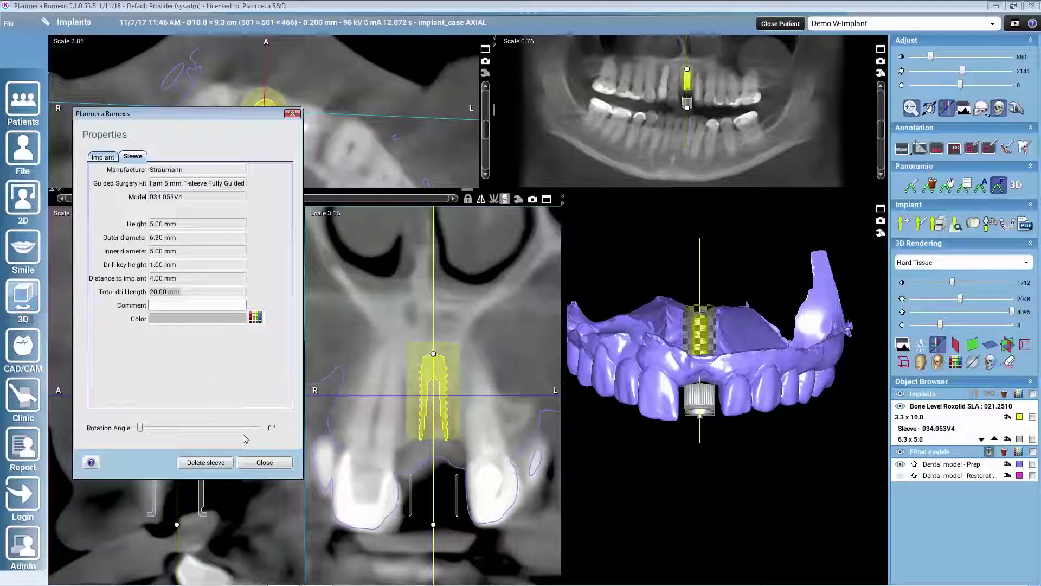
left_click(276, 465)
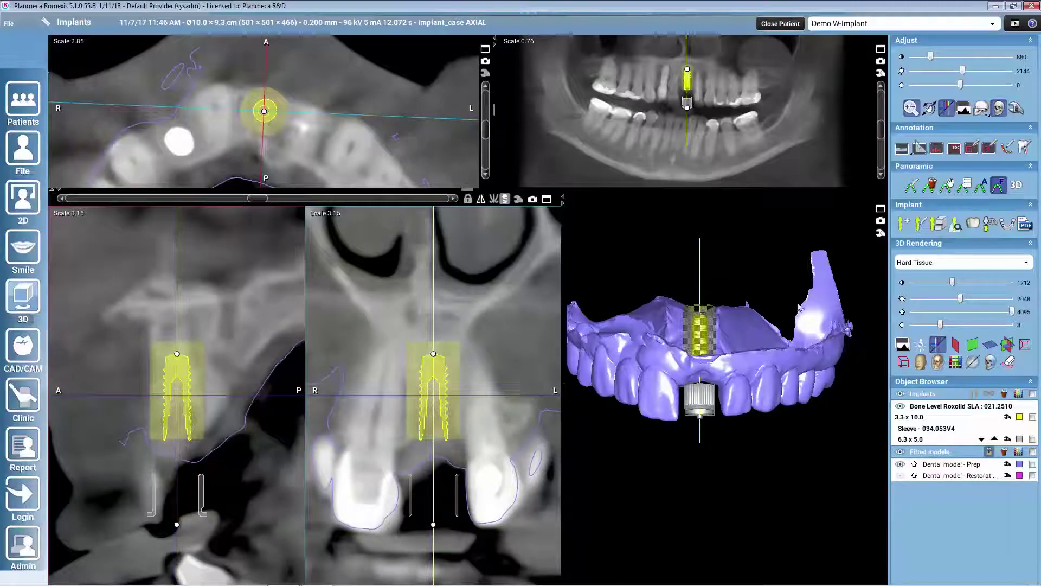
Start the implant guide design and rotate the arch to a top-down occlusal view
left_click(1006, 226)
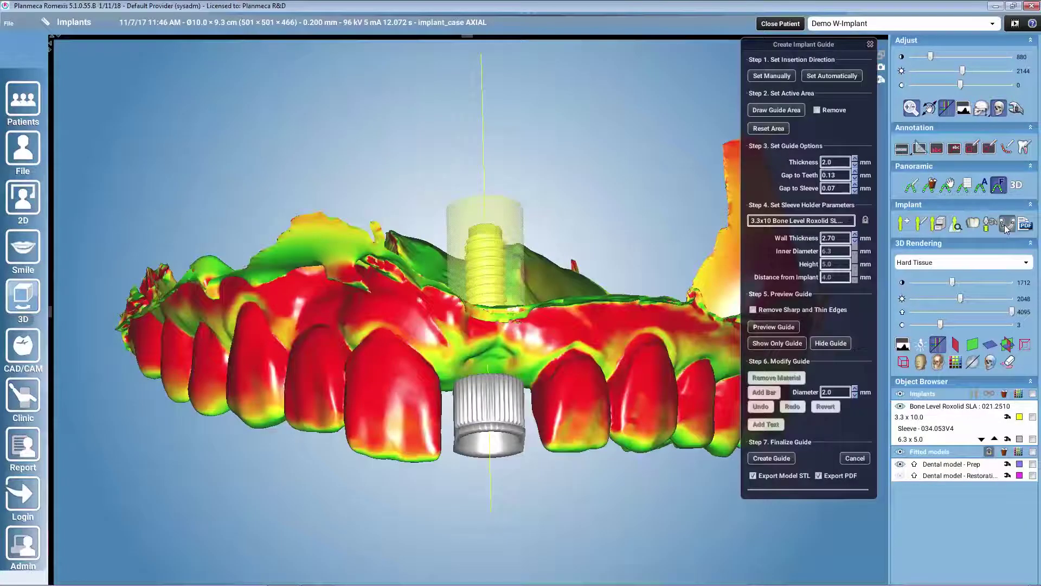
left_click_drag(663, 351, 700, 211)
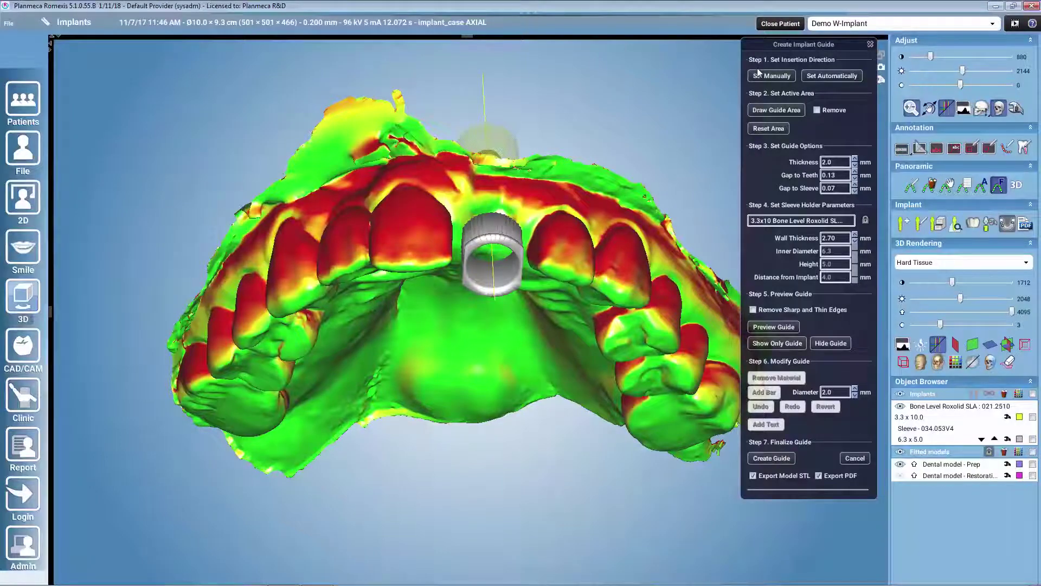
left_click_drag(623, 268, 620, 217)
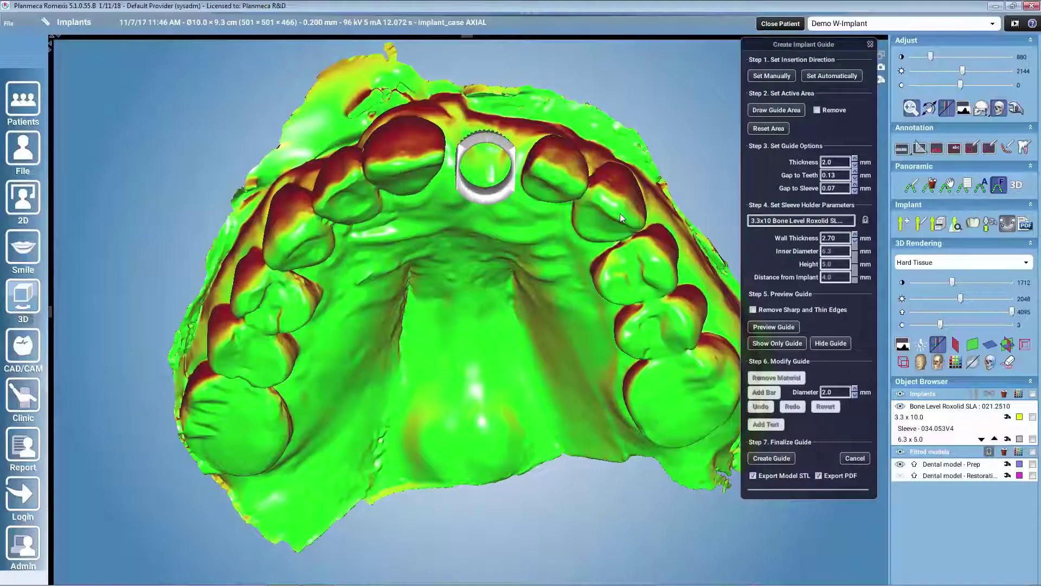
left_click_drag(619, 213, 438, 252)
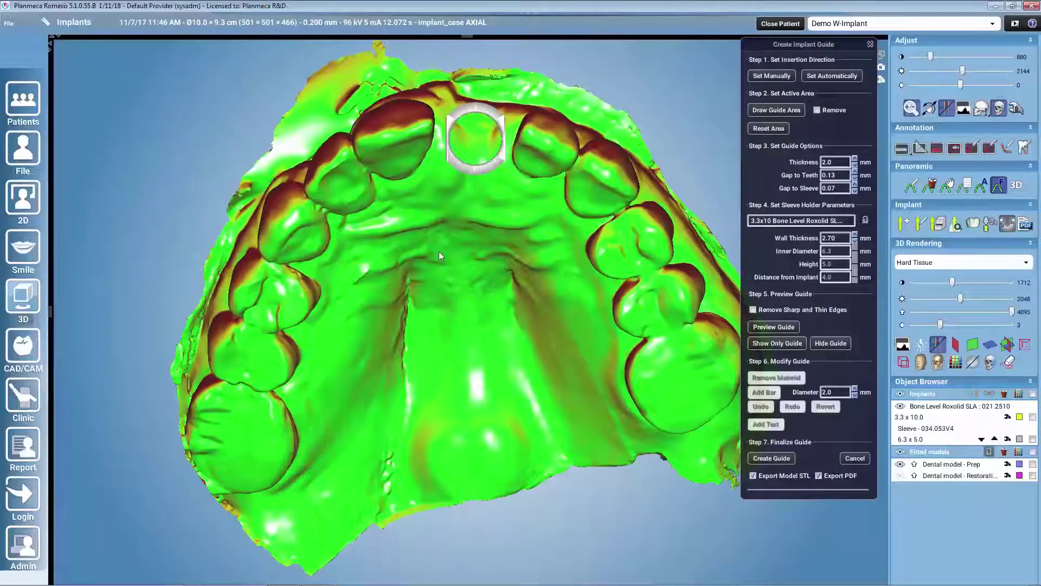
left_click_drag(525, 246, 533, 270)
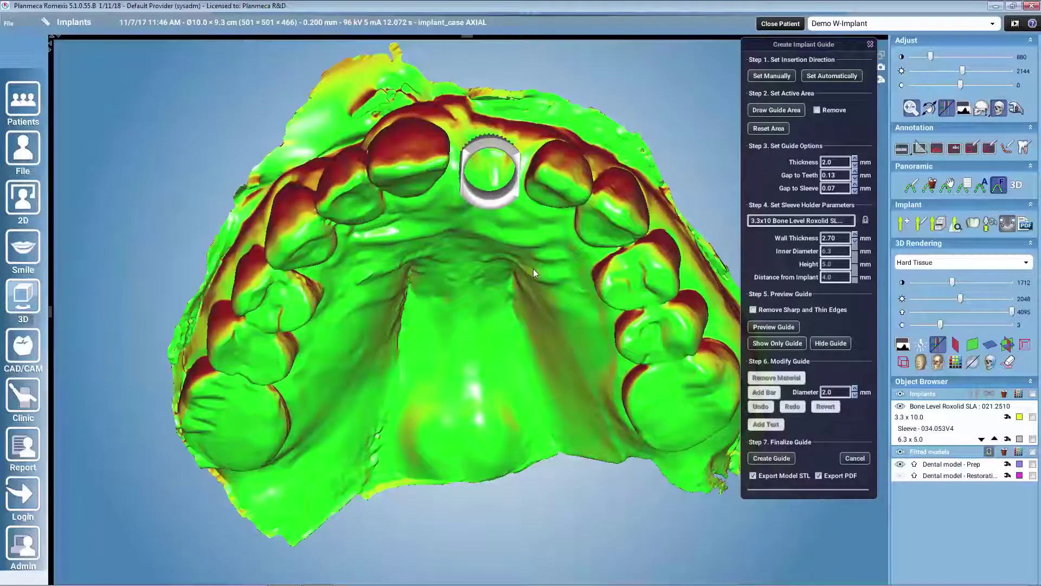
mouse_move(533, 268)
left_mouse_down()
mouse_move(532, 256)
mouse_move(525, 282)
left_mouse_up()
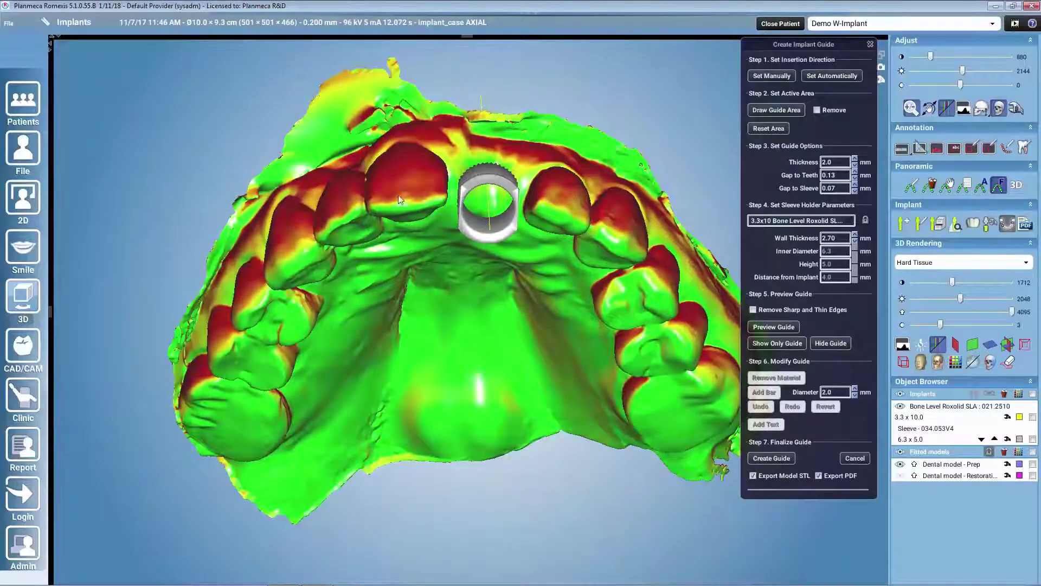
left_click_drag(535, 299, 525, 253)
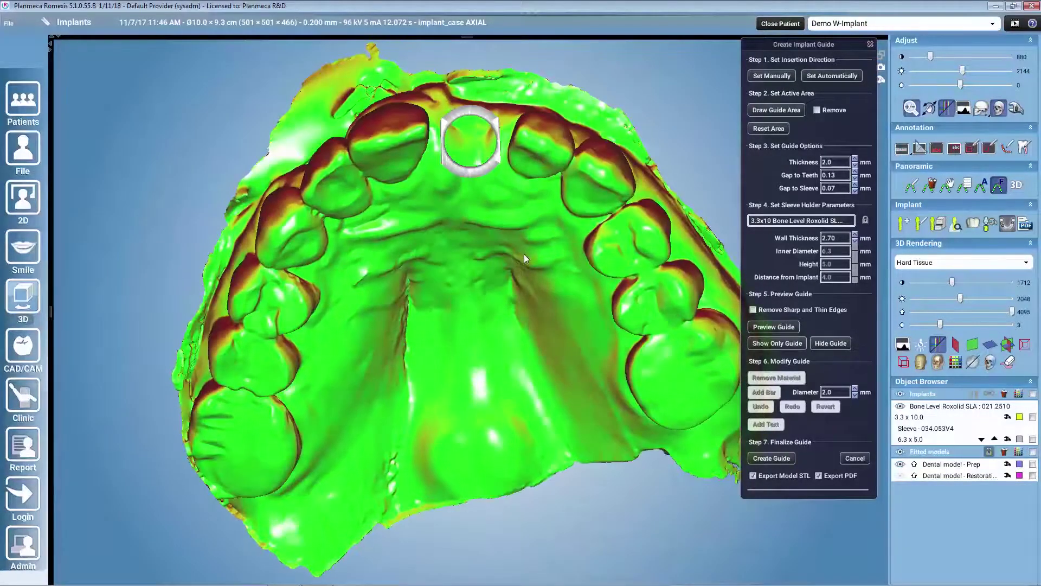
Set the guide's insertion direction manually from the occlusal view
left_click(773, 77)
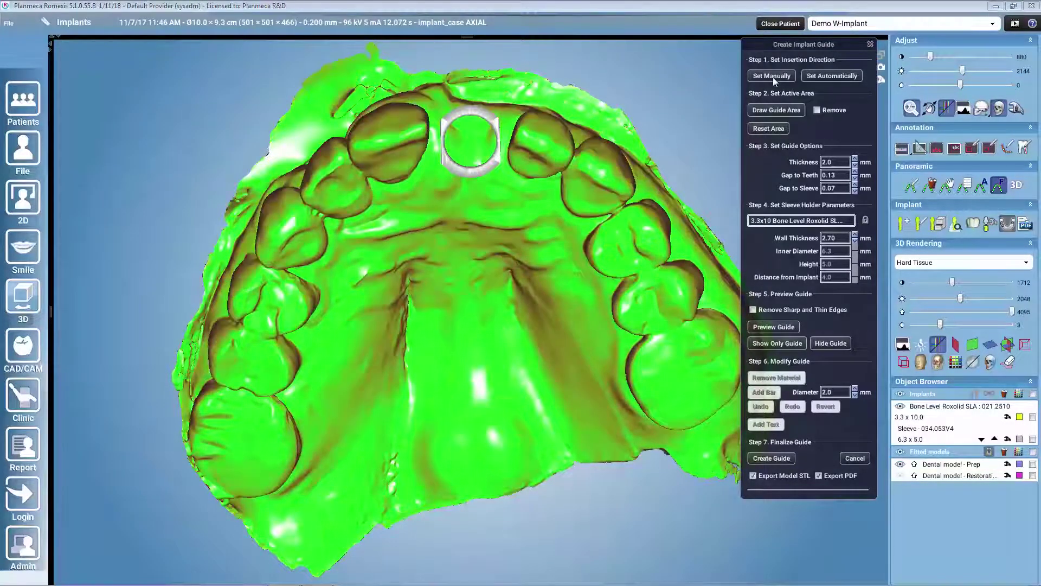
left_click_drag(577, 228, 577, 281)
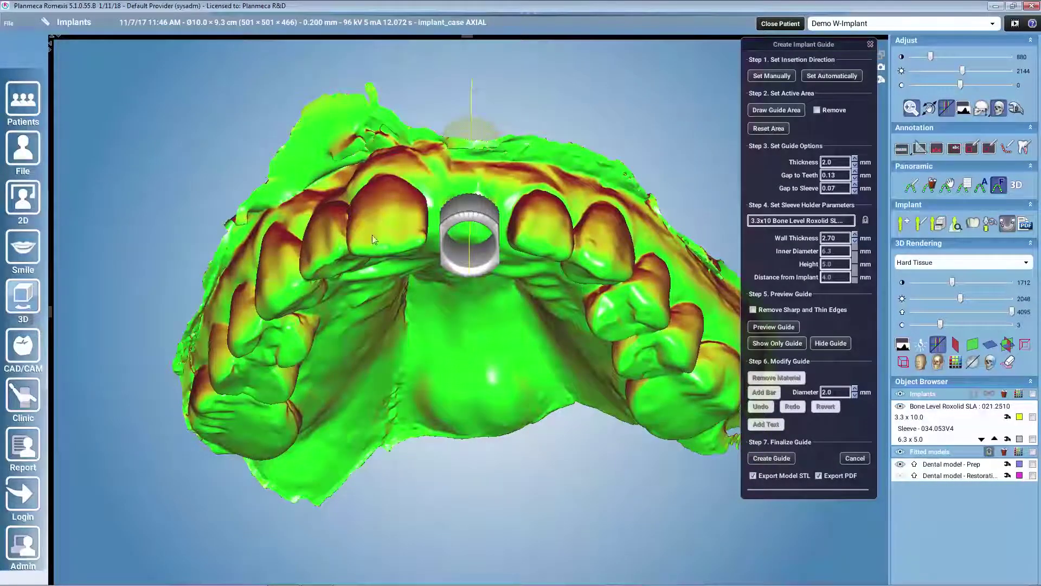
left_click_drag(510, 350, 521, 272)
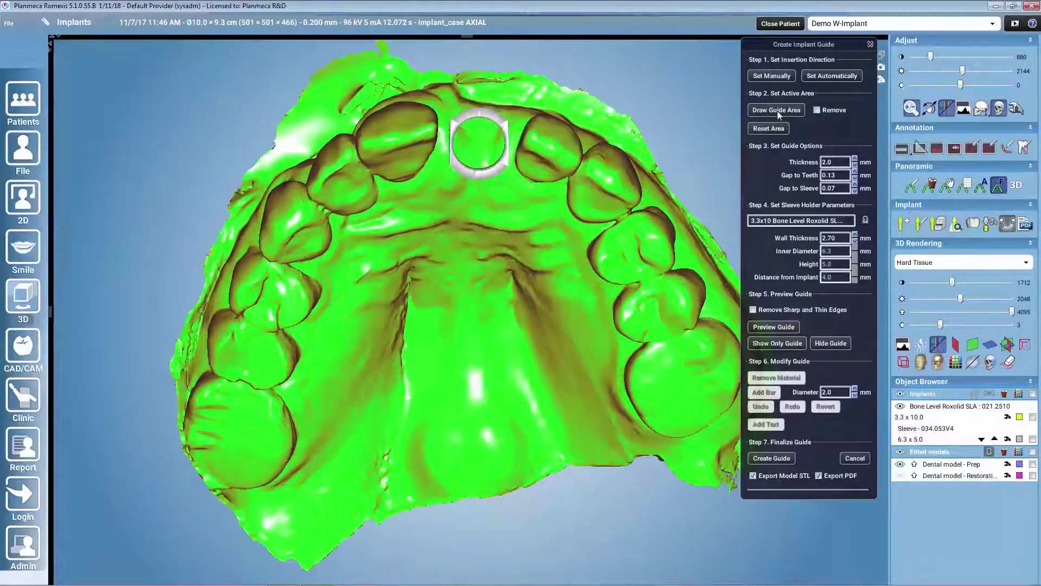
Draw the guide area over the left and right teeth, extending from the right molar to the sleeve
left_click(776, 110)
mouse_move(235, 304)
left_mouse_down()
mouse_move(298, 311)
mouse_move(353, 220)
mouse_move(412, 187)
mouse_move(464, 192)
mouse_move(521, 219)
mouse_move(601, 322)
mouse_move(648, 338)
mouse_move(678, 316)
mouse_move(688, 273)
mouse_move(662, 213)
mouse_move(580, 125)
mouse_move(432, 87)
mouse_move(362, 116)
mouse_move(266, 211)
mouse_move(236, 278)
left_mouse_up()
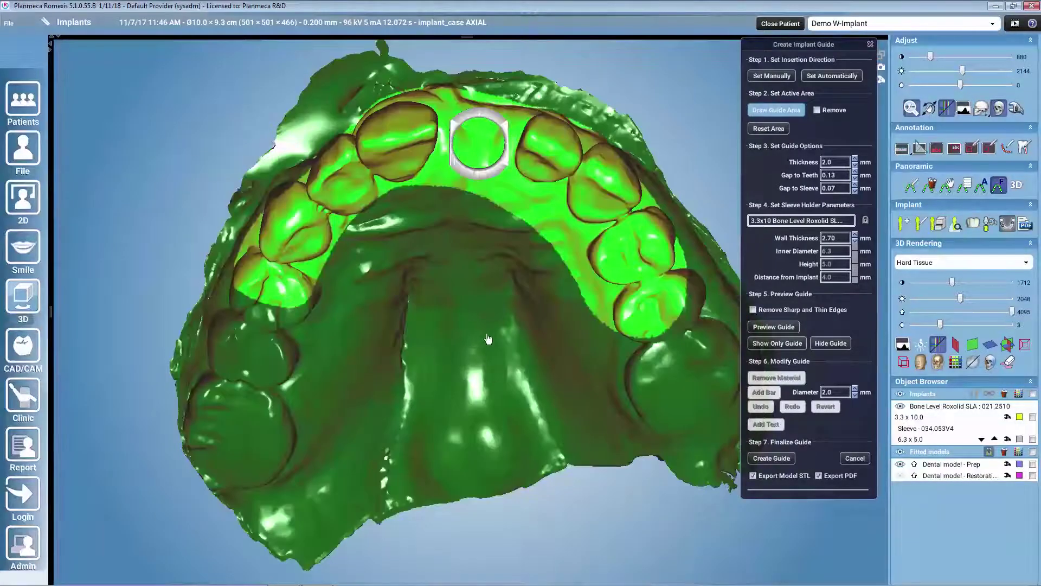
left_click_drag(493, 336, 476, 406)
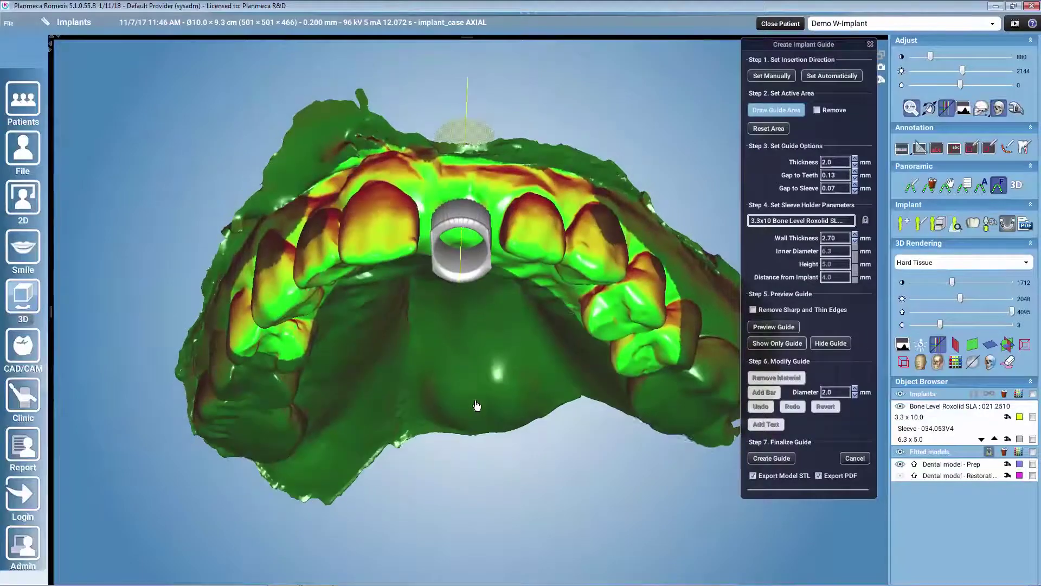
mouse_move(684, 316)
left_mouse_down()
mouse_move(595, 232)
mouse_move(540, 216)
mouse_move(488, 183)
mouse_move(449, 181)
mouse_move(340, 227)
mouse_move(242, 317)
mouse_move(215, 322)
mouse_move(232, 262)
mouse_move(305, 179)
mouse_move(384, 131)
mouse_move(498, 135)
mouse_move(632, 193)
mouse_move(728, 298)
left_mouse_up()
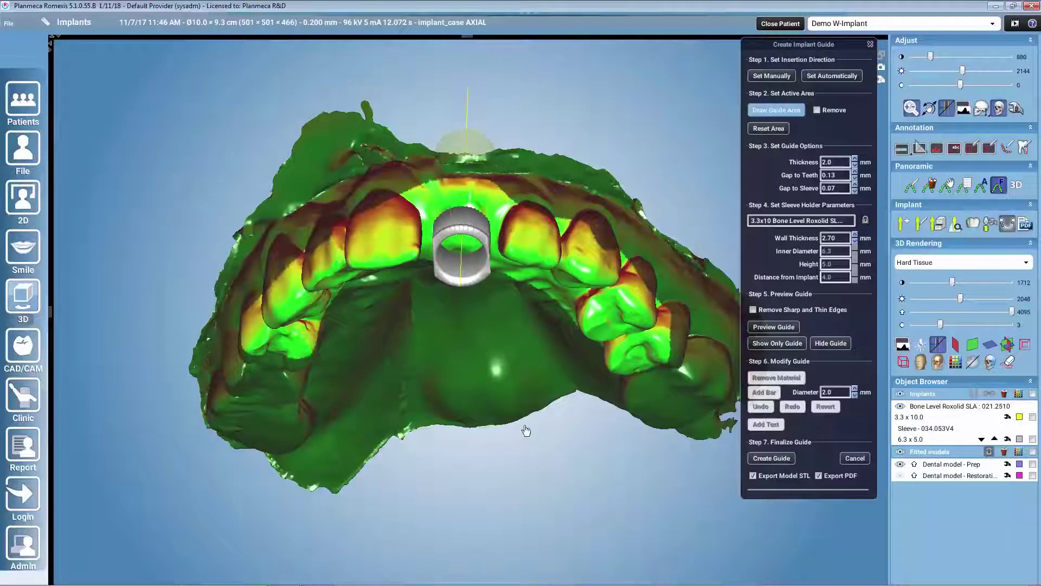
left_click_drag(518, 412, 500, 292)
mouse_move(628, 291)
left_mouse_down()
mouse_move(574, 234)
mouse_move(530, 162)
mouse_move(491, 157)
mouse_move(400, 178)
mouse_move(355, 215)
mouse_move(311, 285)
mouse_move(299, 419)
left_mouse_up()
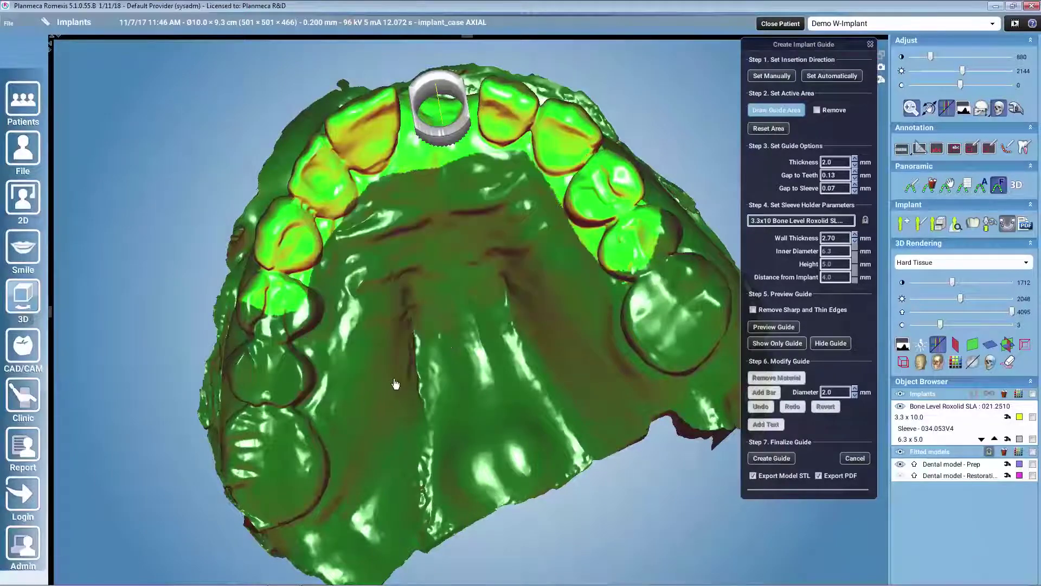
middle_click_drag(496, 355, 506, 432)
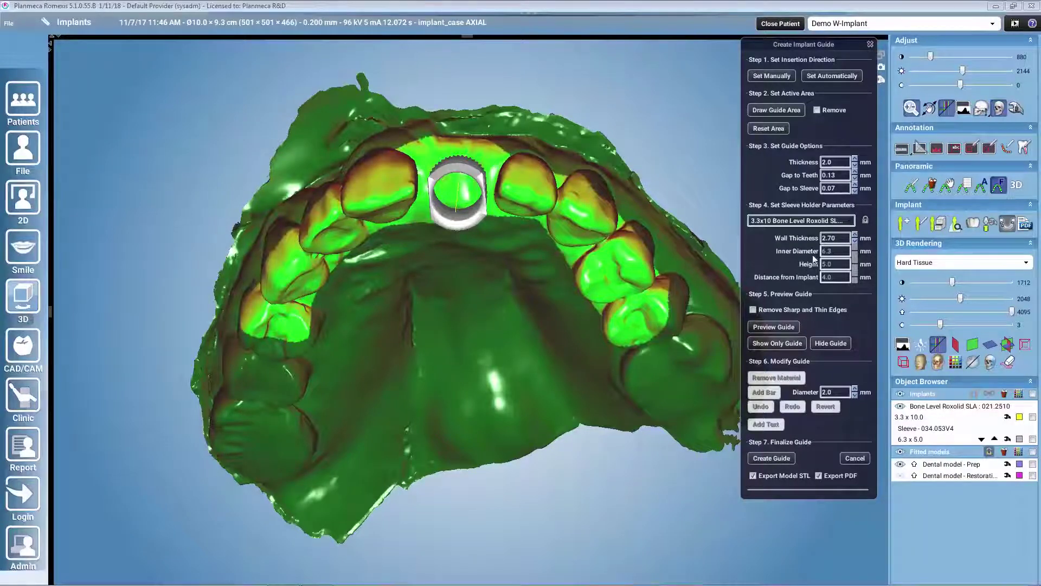
Set sleeve holder wall thickness to 3.00 mm, remove sharp and thin edges, and preview the guide
left_click(865, 220)
left_click(864, 220)
left_click(855, 235)
left_click(757, 313)
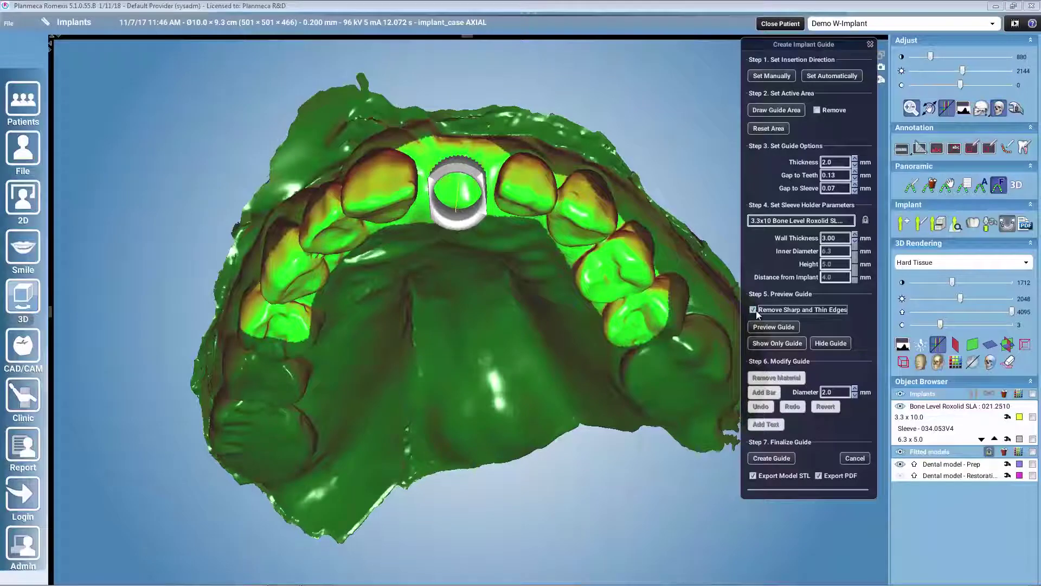
left_click(774, 327)
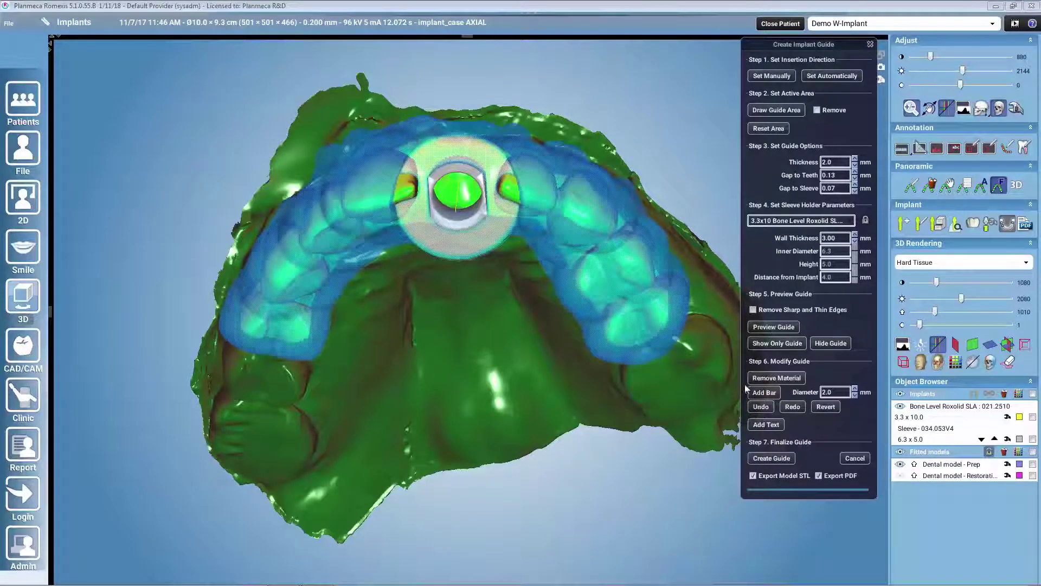
Cut four small round holes through the guide over teeth on both sides of the arch
left_click(782, 378)
mouse_move(541, 389)
left_mouse_down()
mouse_move(542, 421)
mouse_move(717, 331)
mouse_move(664, 310)
mouse_move(616, 271)
mouse_move(461, 211)
mouse_move(379, 233)
mouse_move(322, 279)
mouse_move(225, 309)
mouse_move(347, 225)
mouse_move(333, 230)
mouse_move(584, 322)
mouse_move(607, 522)
mouse_move(609, 459)
mouse_move(504, 332)
left_mouse_up()
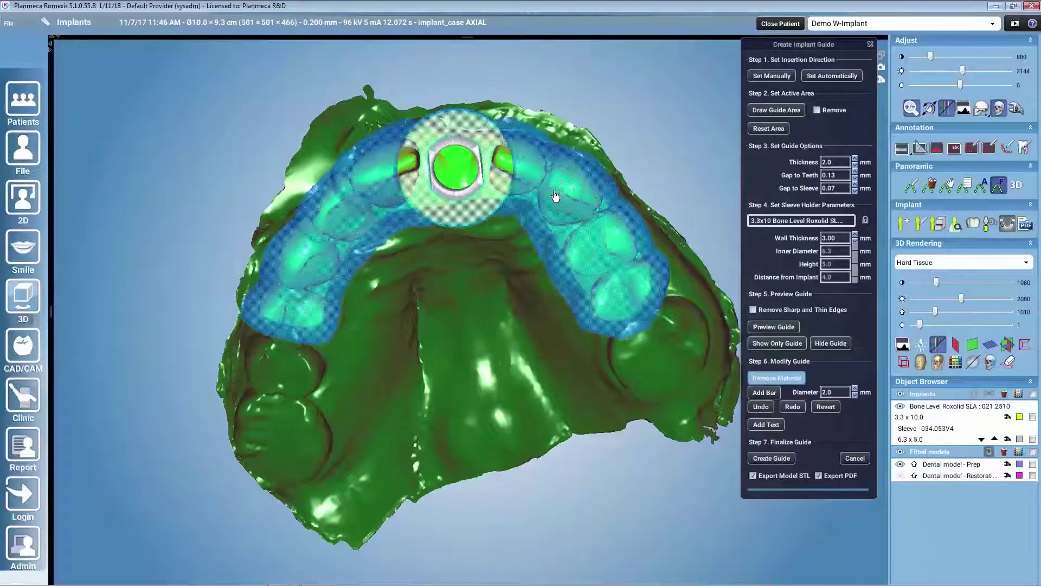
left_click_drag(557, 188, 572, 202)
left_click(611, 245)
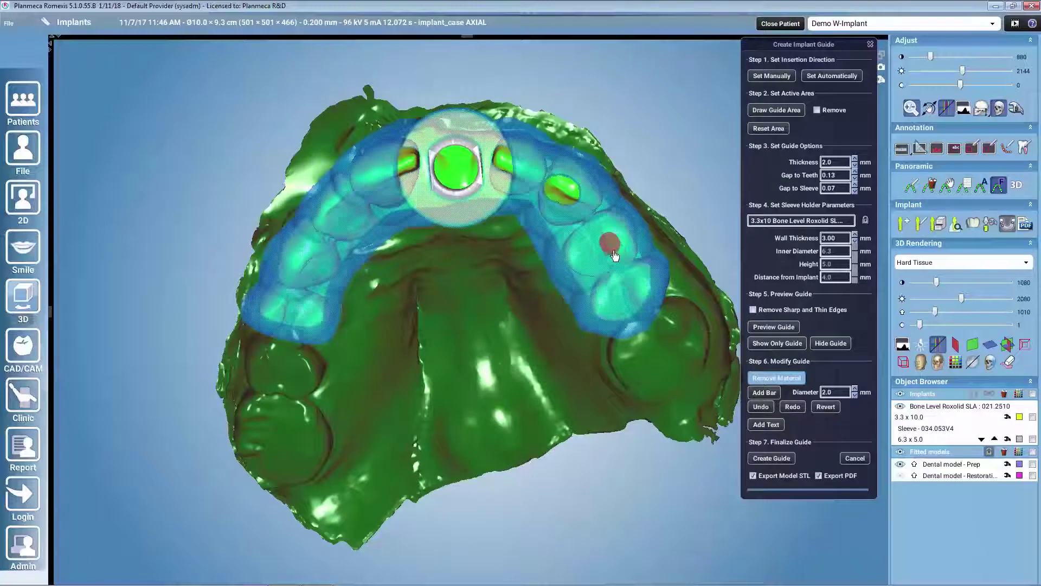
left_click(333, 206)
left_click(298, 267)
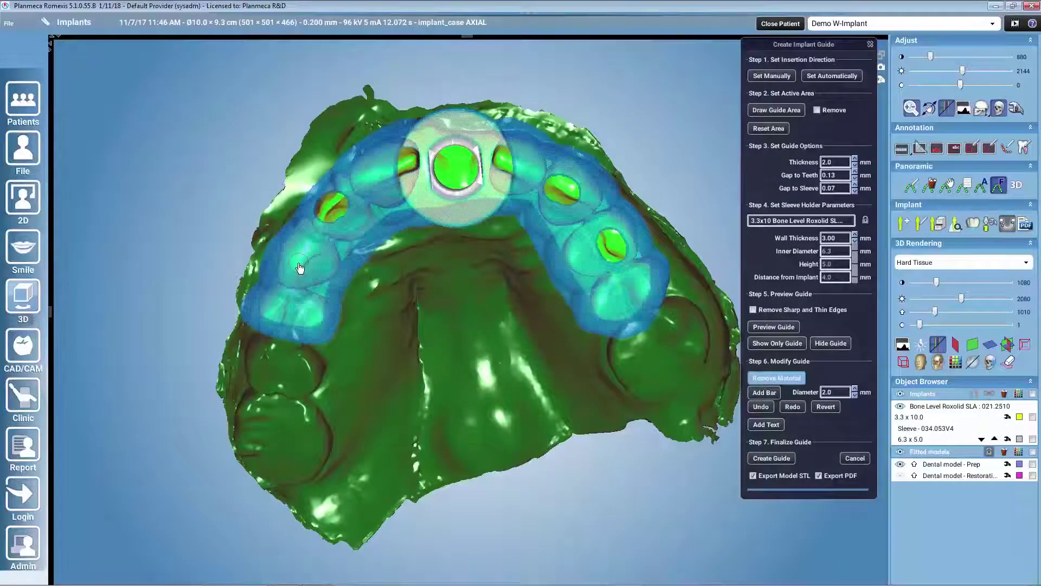
left_click(777, 379)
Add a connecting bar across the guide from its left side to its right side
left_click(768, 392)
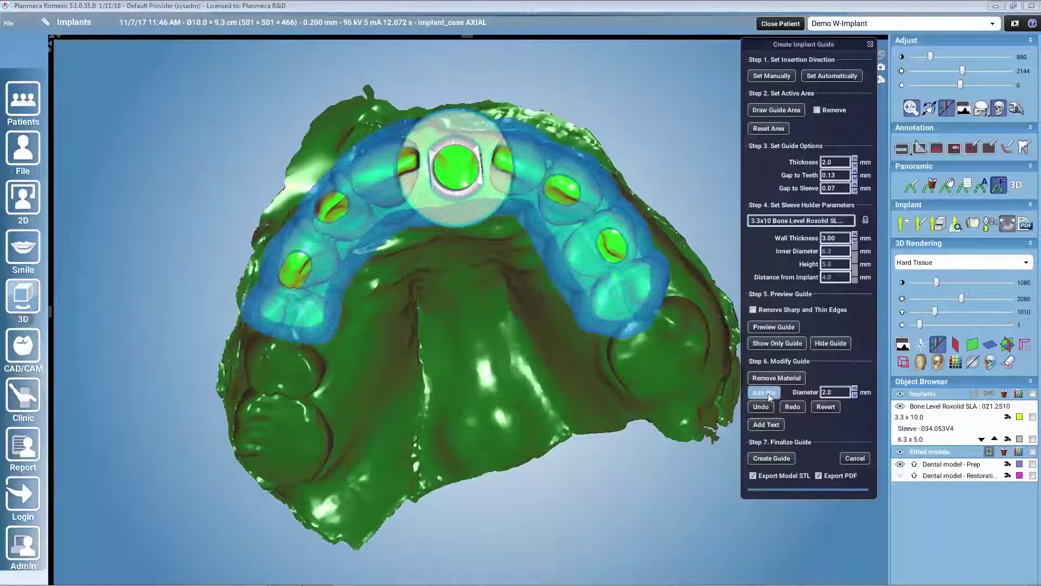
left_click(347, 274)
left_click(567, 281)
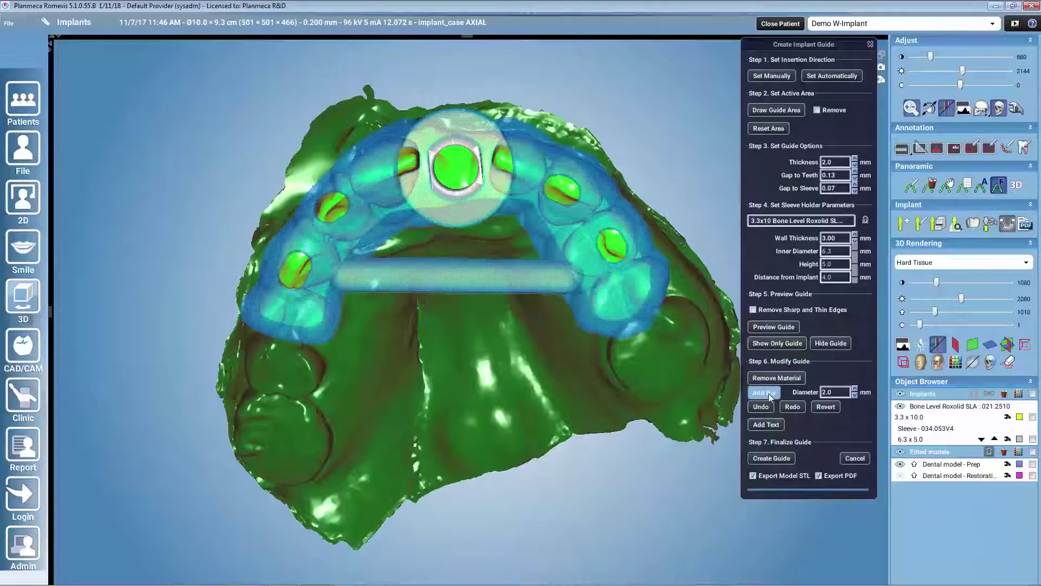
left_click(768, 392)
Emboss a PLANMECA text label on the guide's front, then display only the guide
left_click(779, 425)
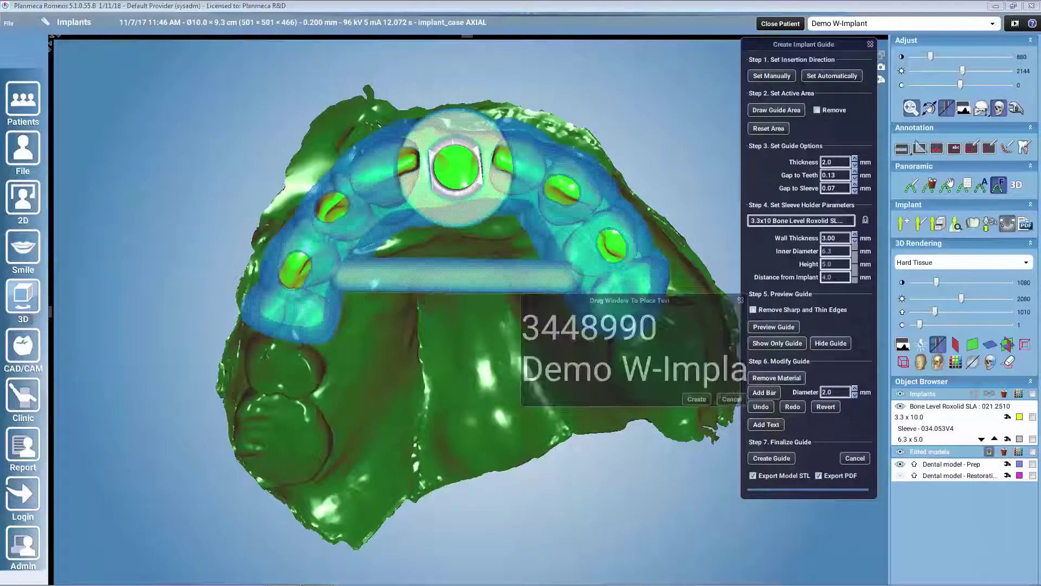
left_click(537, 330)
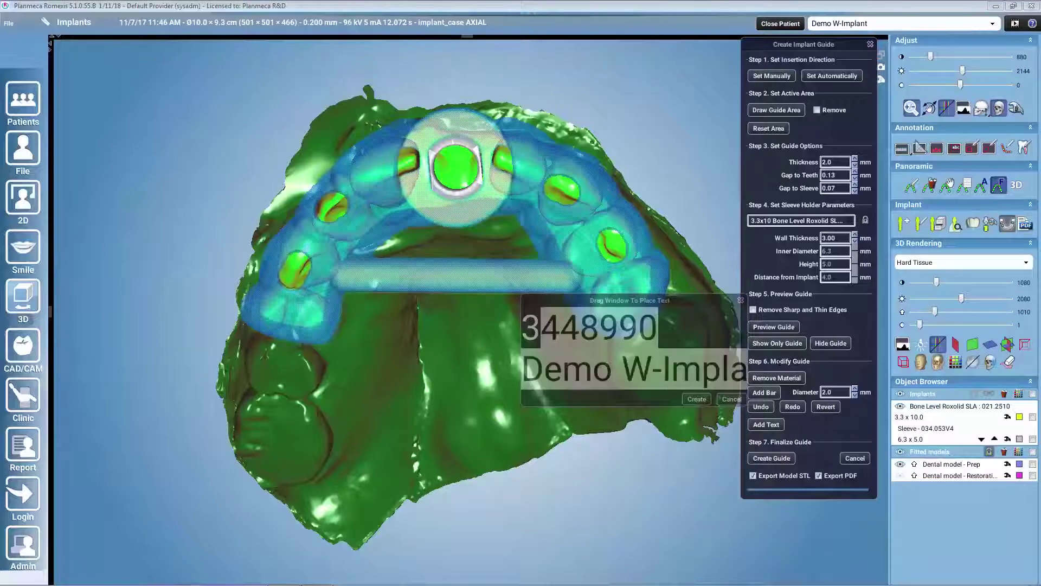
key("ctrl+a")
key("Delete")
type("PLANMECA")
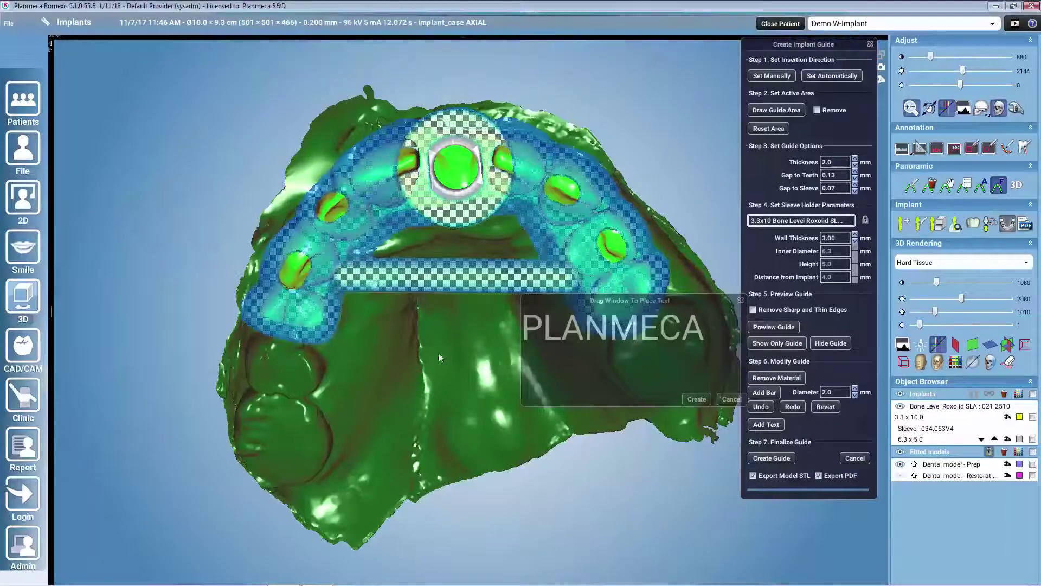
left_click_drag(460, 450, 487, 392)
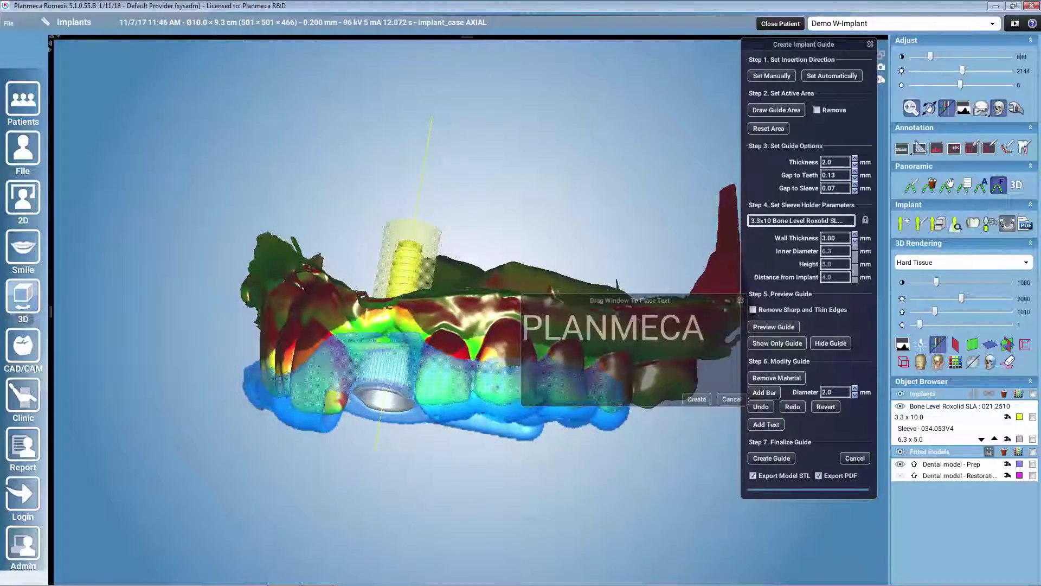
left_click_drag(635, 299, 536, 365)
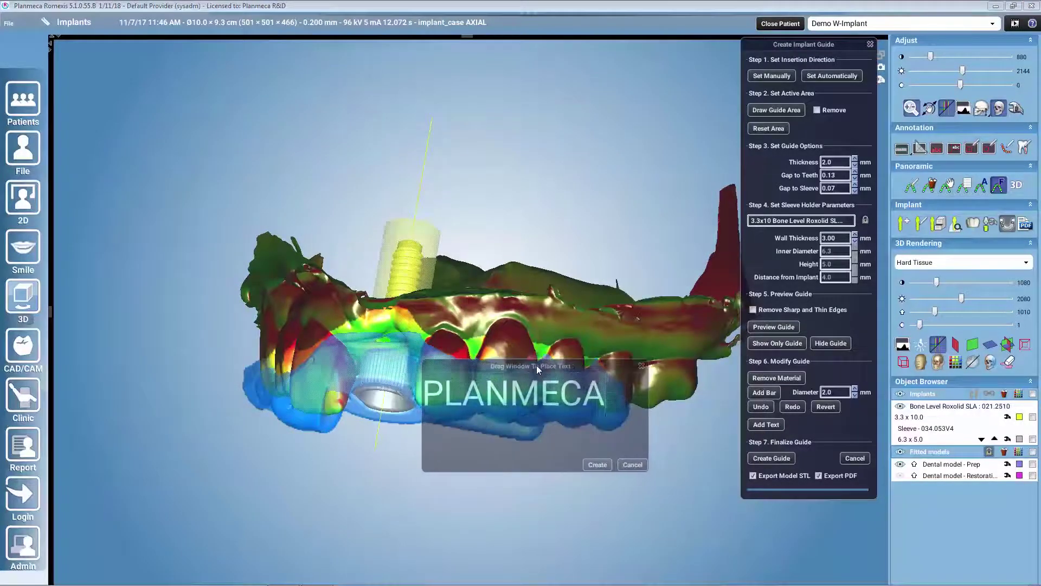
left_click(599, 465)
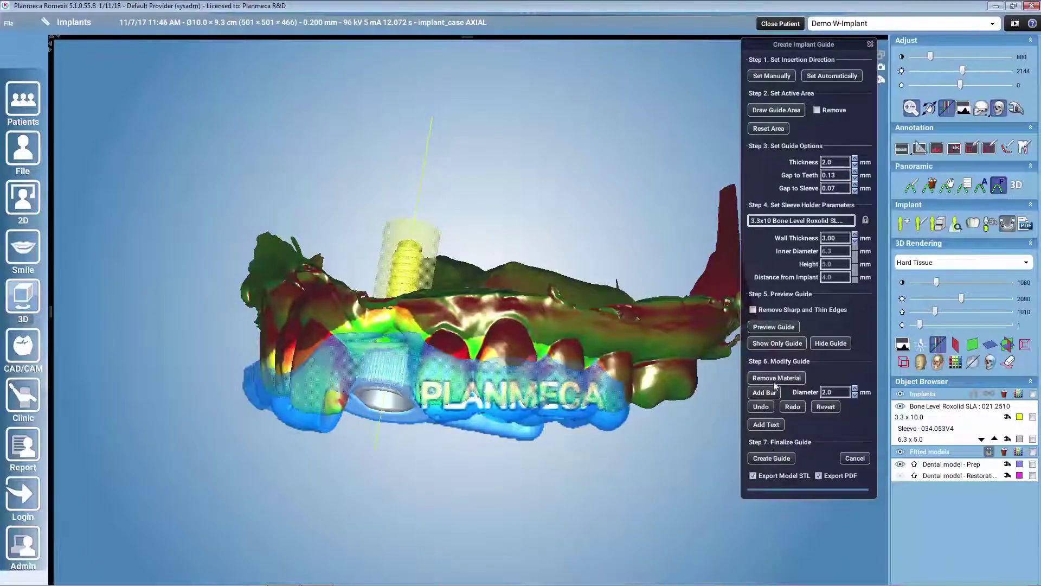
left_click(788, 343)
left_click_drag(515, 536, 626, 468)
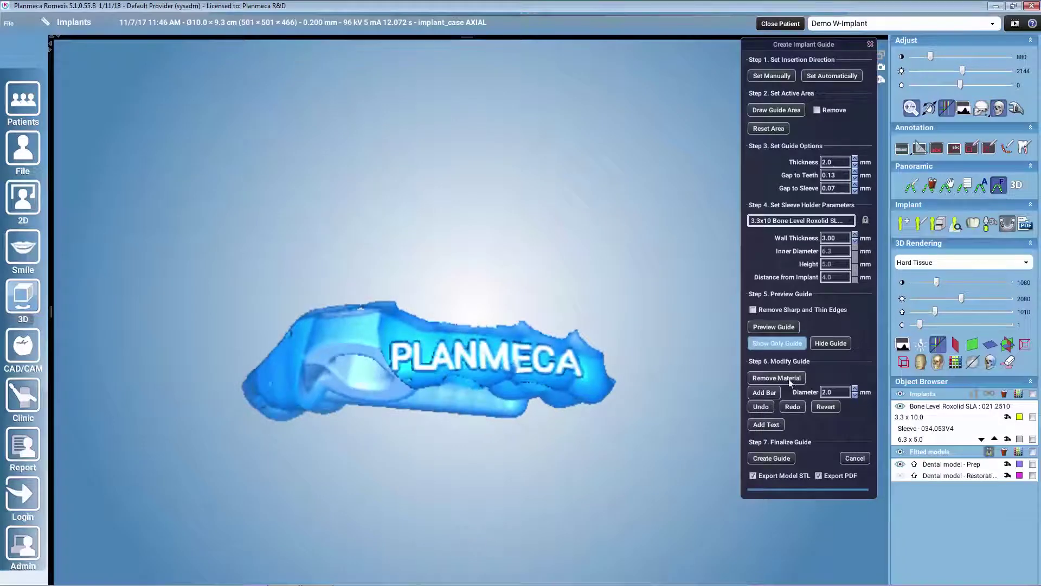
Show the teeth and implant again, then create the final guide and accept the disclaimer
left_click(797, 344)
left_click_drag(514, 442, 781, 493)
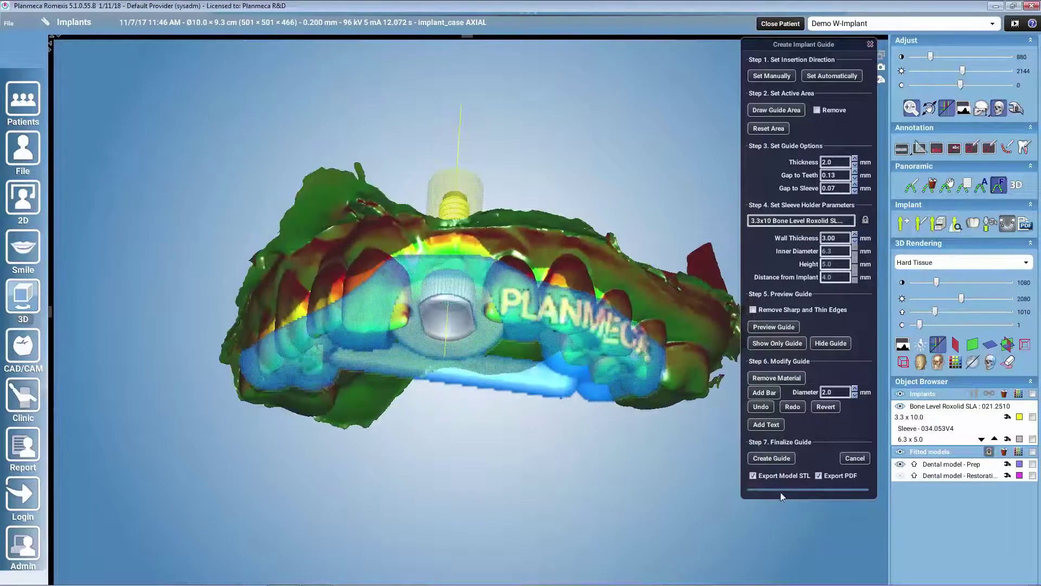
left_click(784, 457)
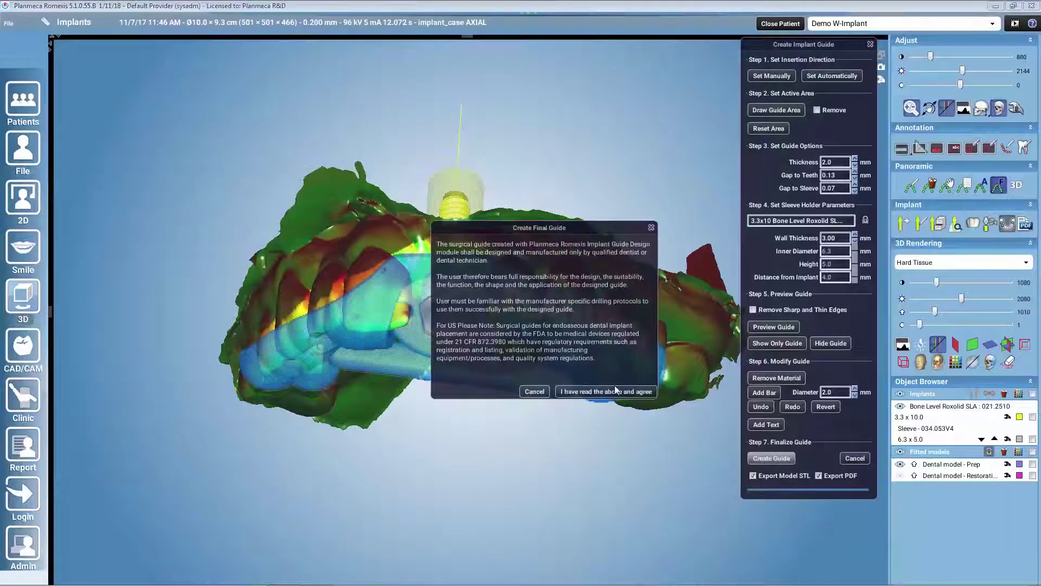
left_click(615, 390)
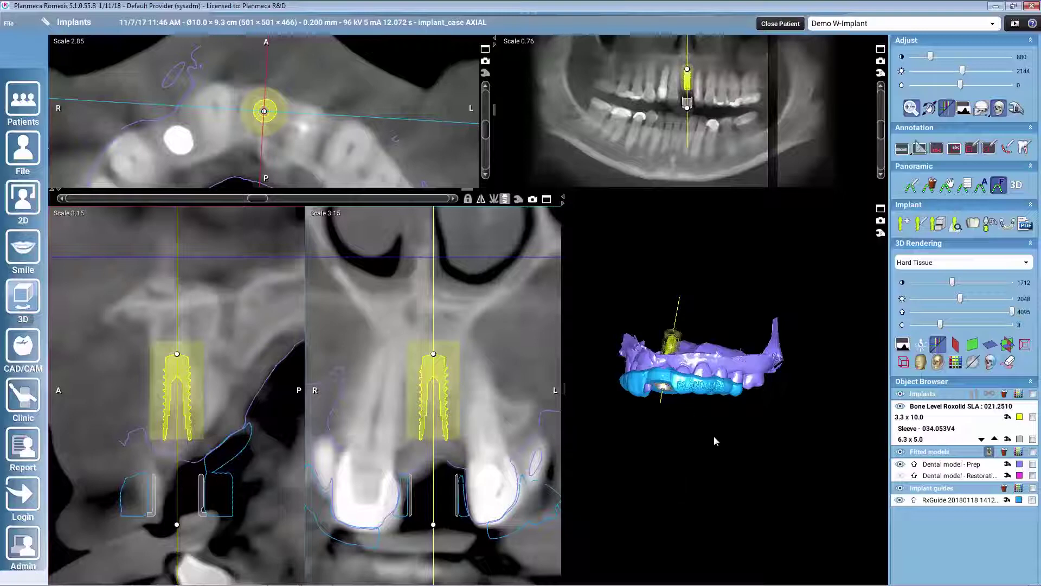
Lower the third 3D Rendering slider from 4095 to about 1186 to reveal the jaw bone
left_click_drag(699, 430, 698, 396)
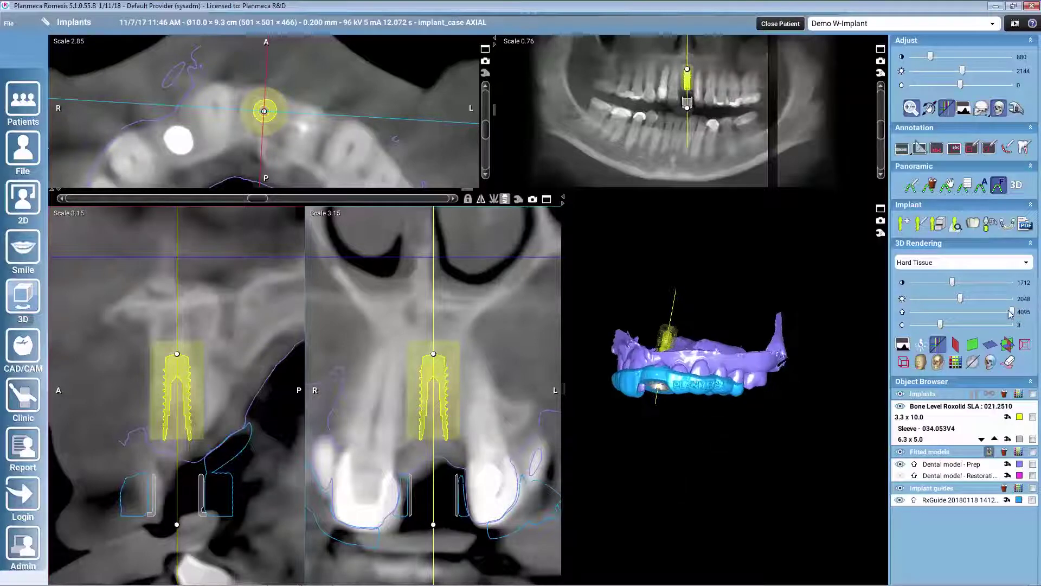
left_click(938, 313)
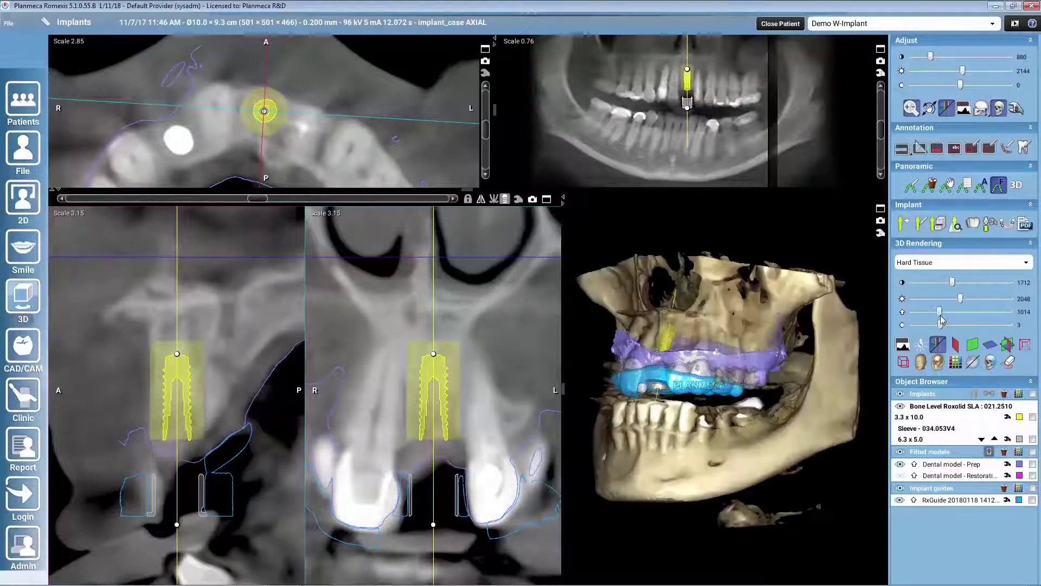